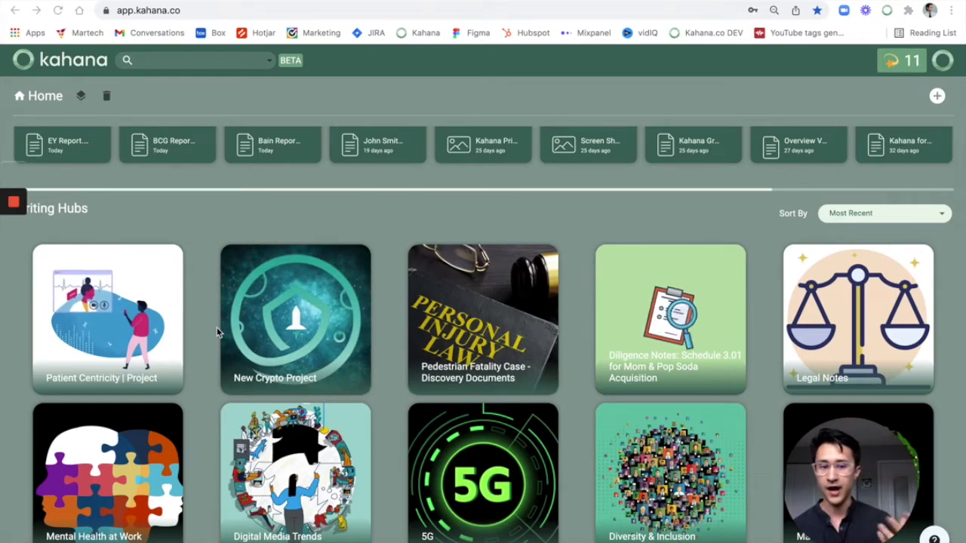
Upload PwC Report.pdf from the Competitor Research folder on the Desktop and dismiss the finished upload dialog
scroll(195, 332, up, 3)
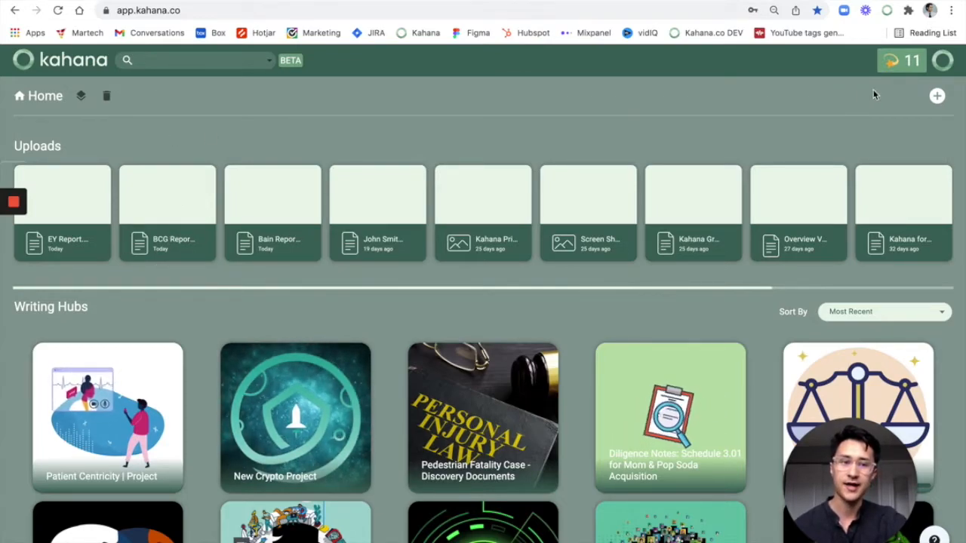
click(937, 96)
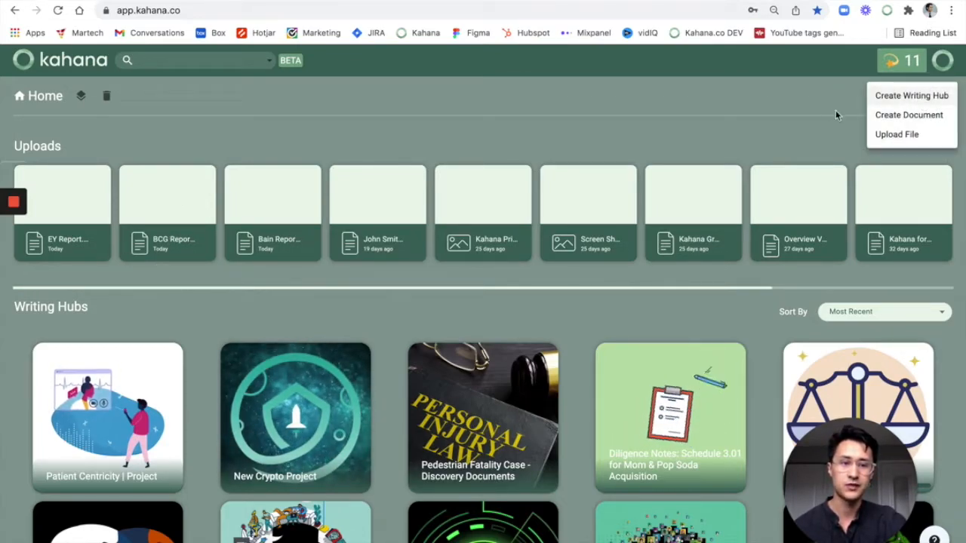
click(898, 140)
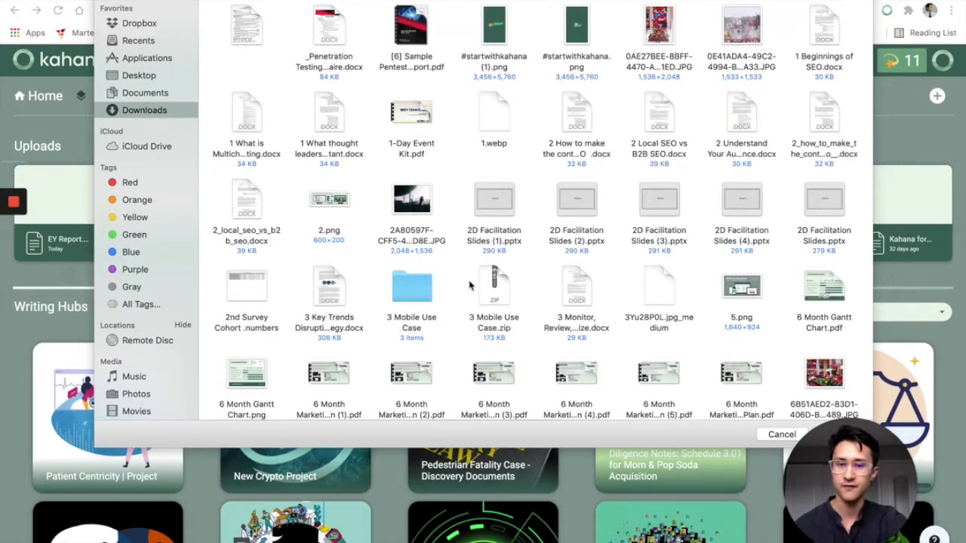
click(143, 76)
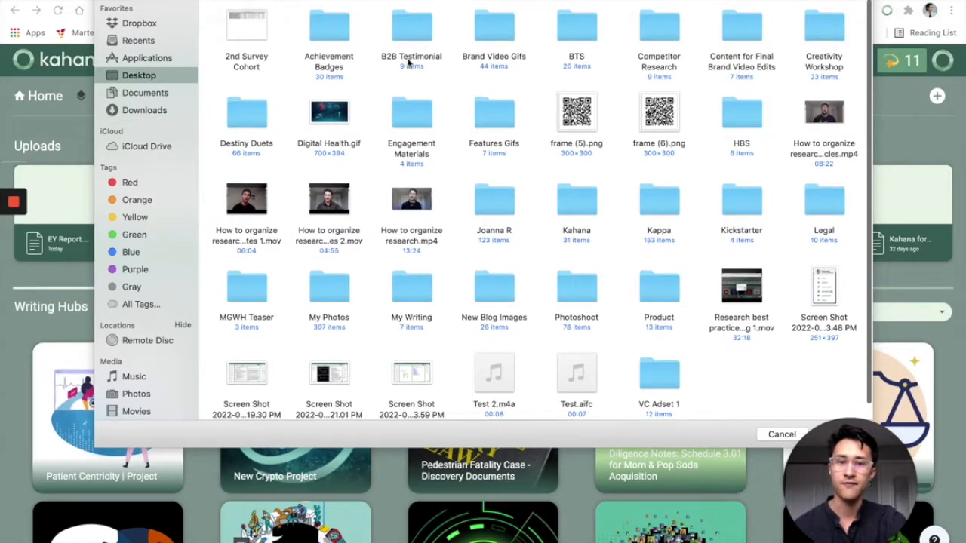
double_click(649, 32)
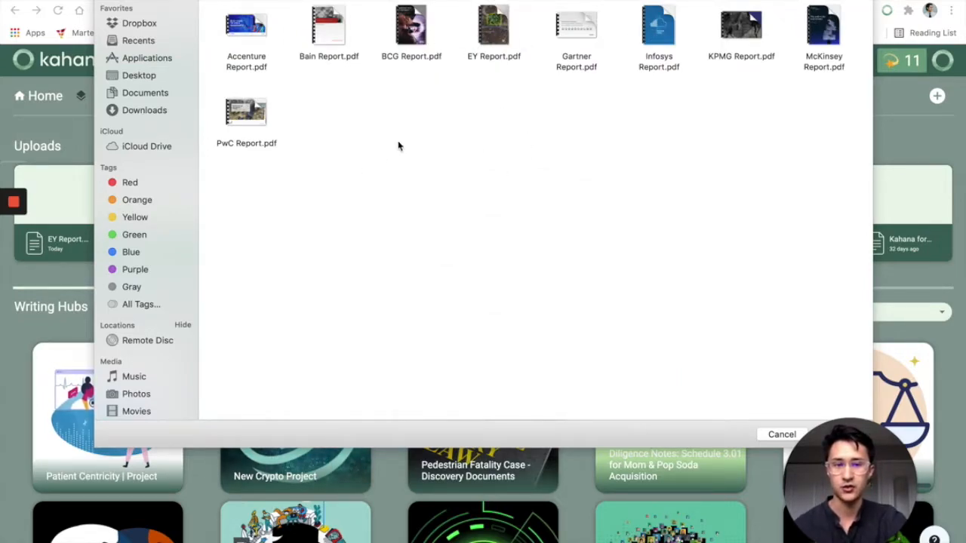
click(257, 114)
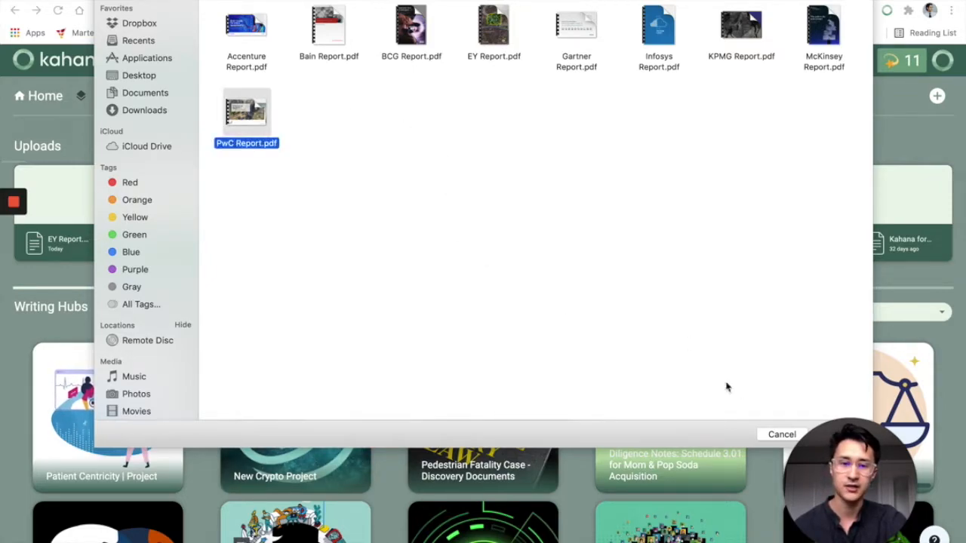
drag(832, 471, 701, 471)
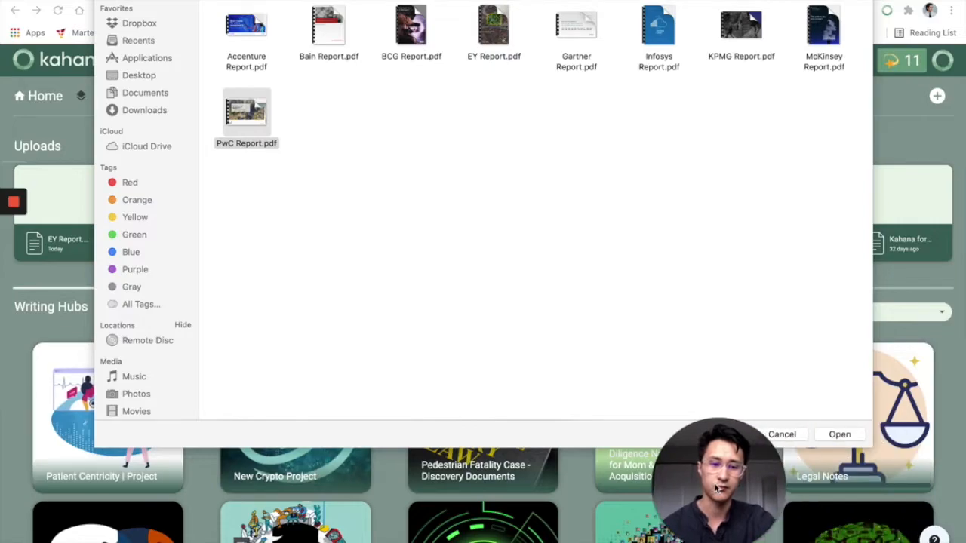
click(836, 434)
click(838, 434)
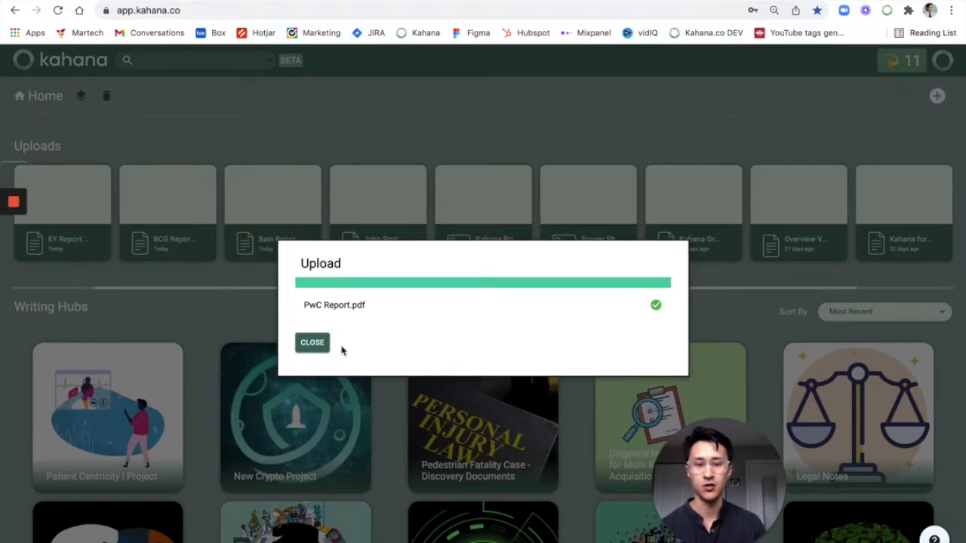
click(323, 344)
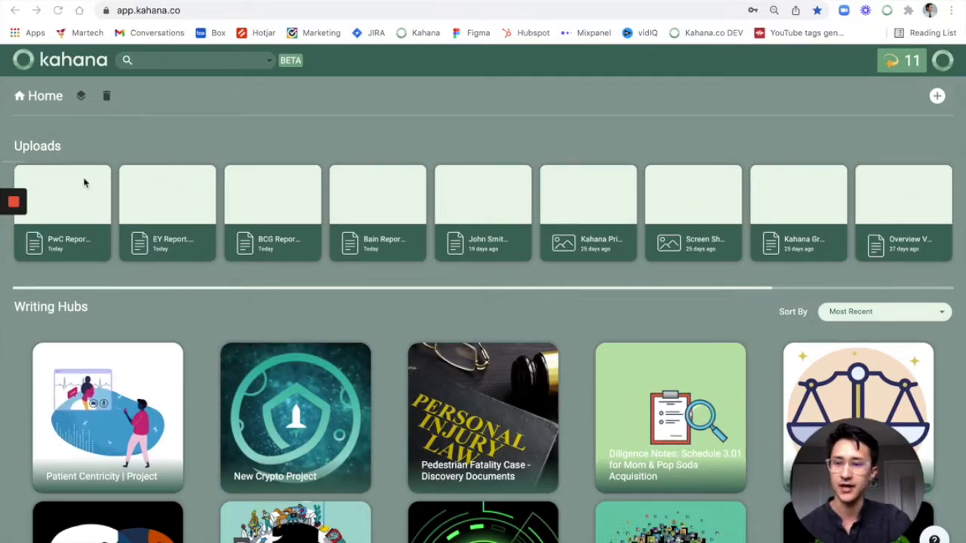
Open the uploaded PwC Report.pdf and skim its pages up to the intelligence types diagram on page 9
click(84, 205)
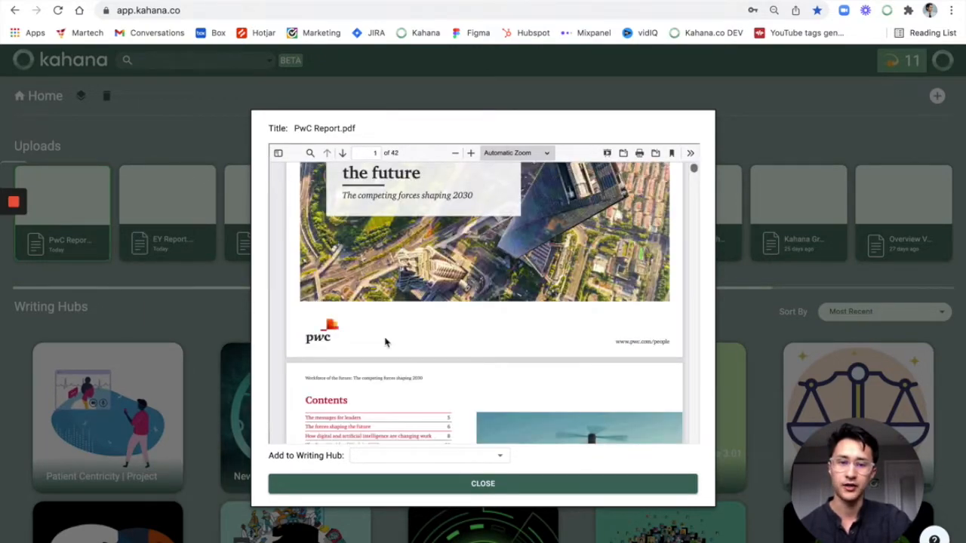
scroll(387, 342, down, 5)
scroll(386, 342, down, 10)
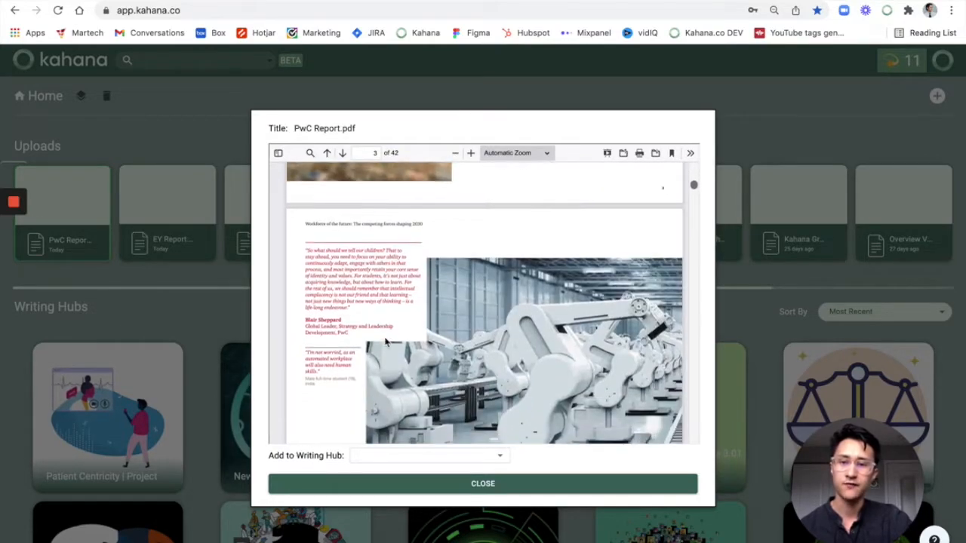
scroll(386, 342, down, 8)
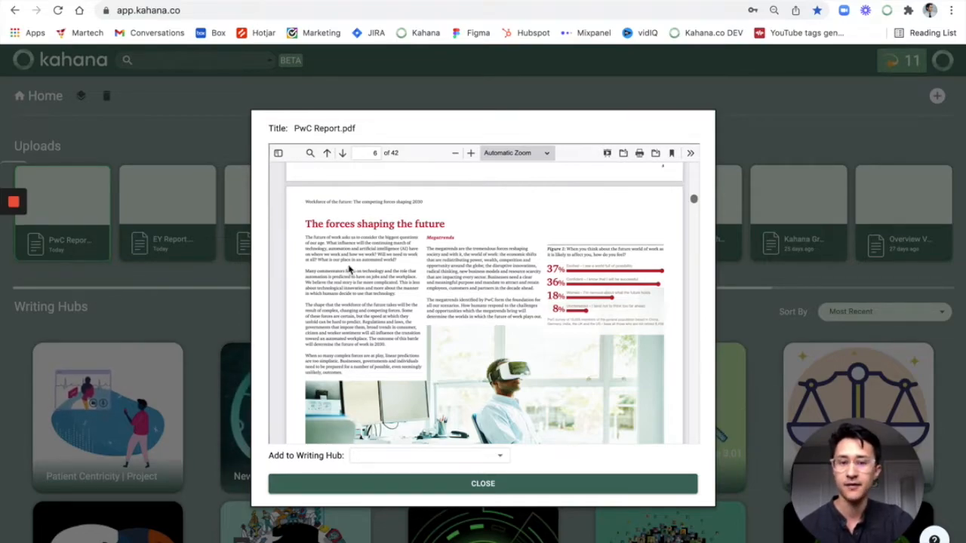
scroll(348, 270, down, 5)
scroll(348, 269, down, 10)
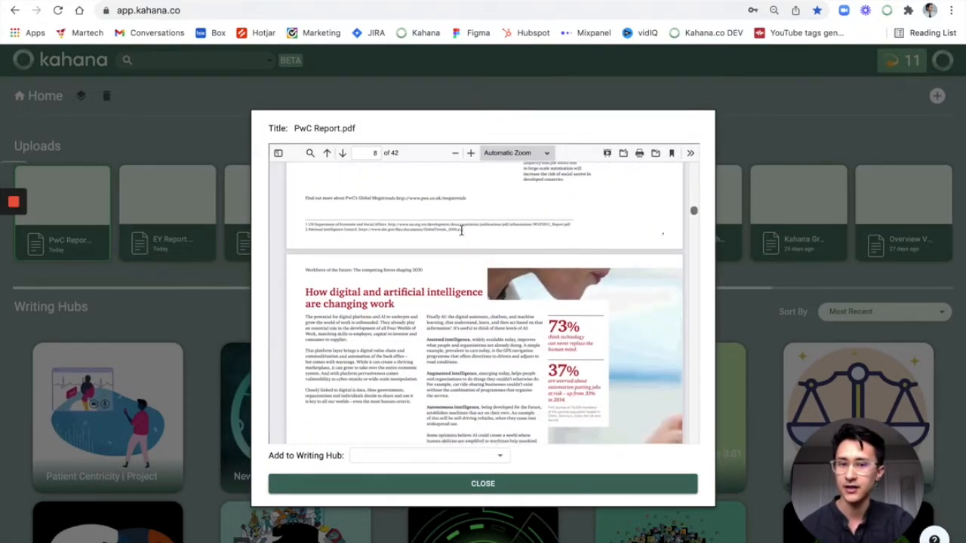
scroll(454, 287, down, 3)
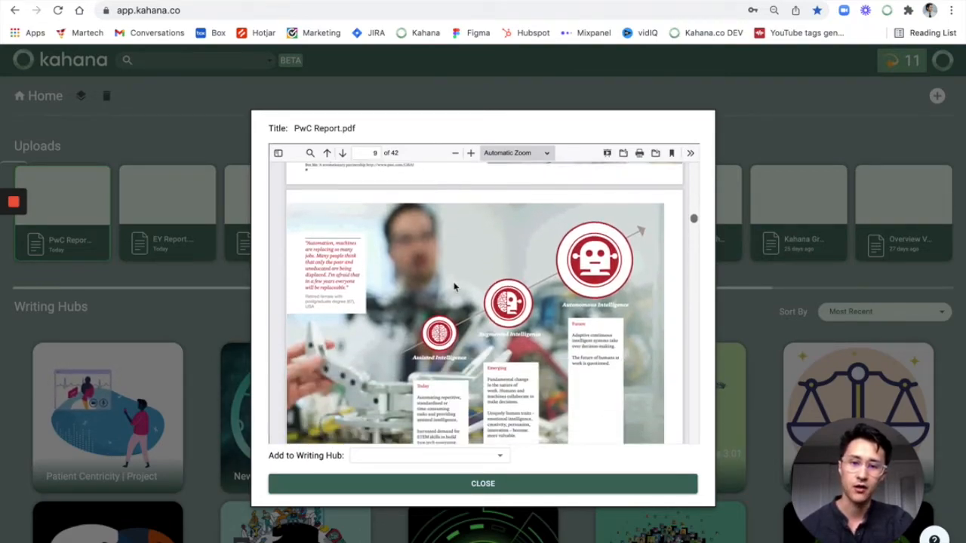
scroll(454, 286, down, 1)
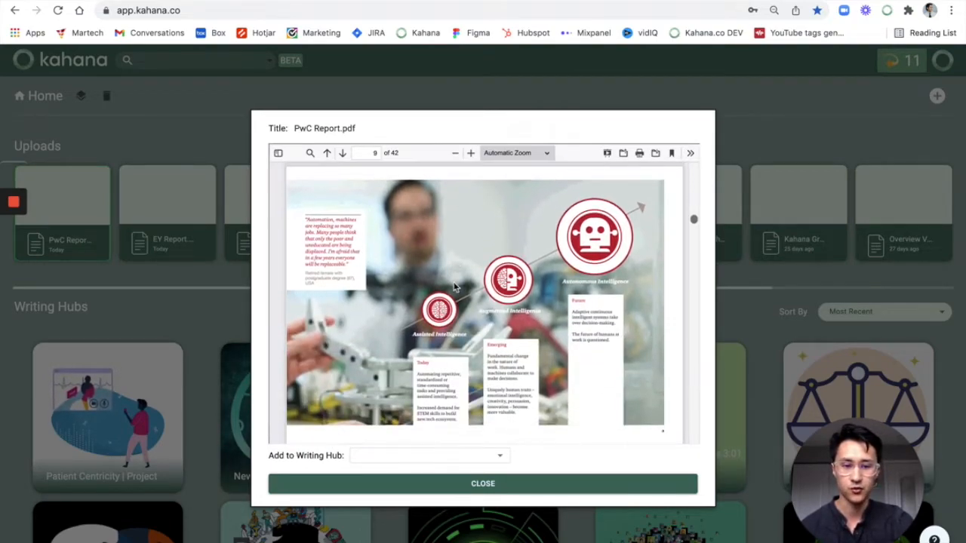
Add PwC Report.pdf to the Patient Centricity | Project writing hub and close its preview
click(500, 457)
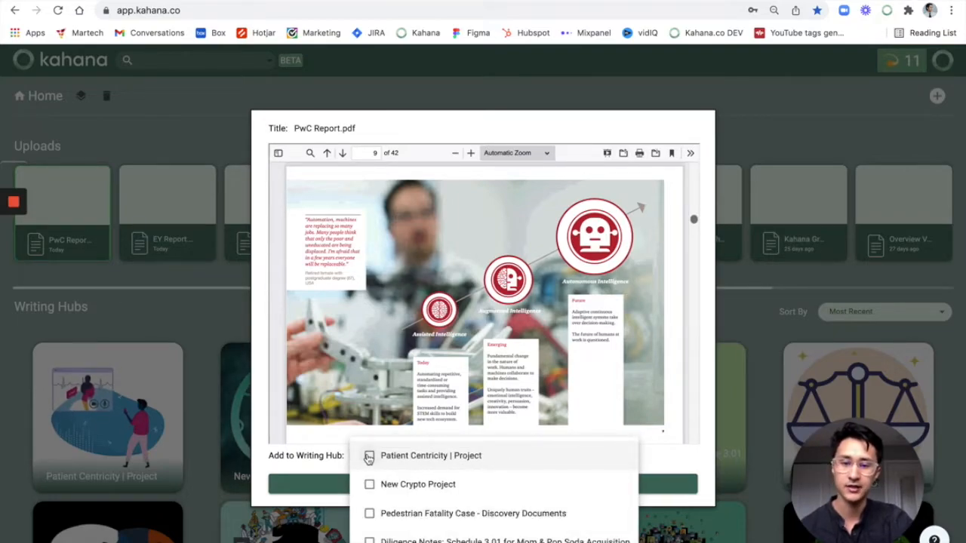
click(488, 461)
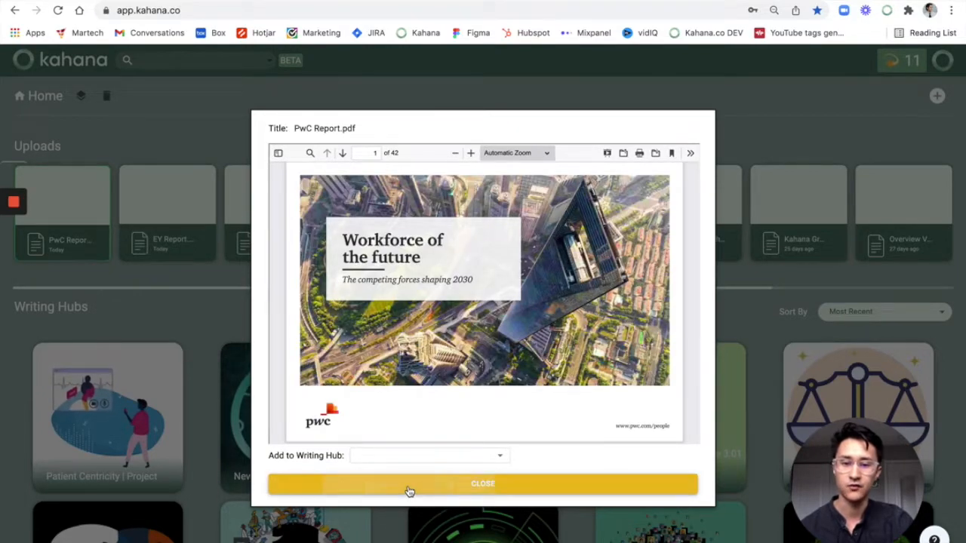
click(407, 491)
Open the Patient Centricity | Project hub and display PwC Report.pdf from its resources
click(126, 402)
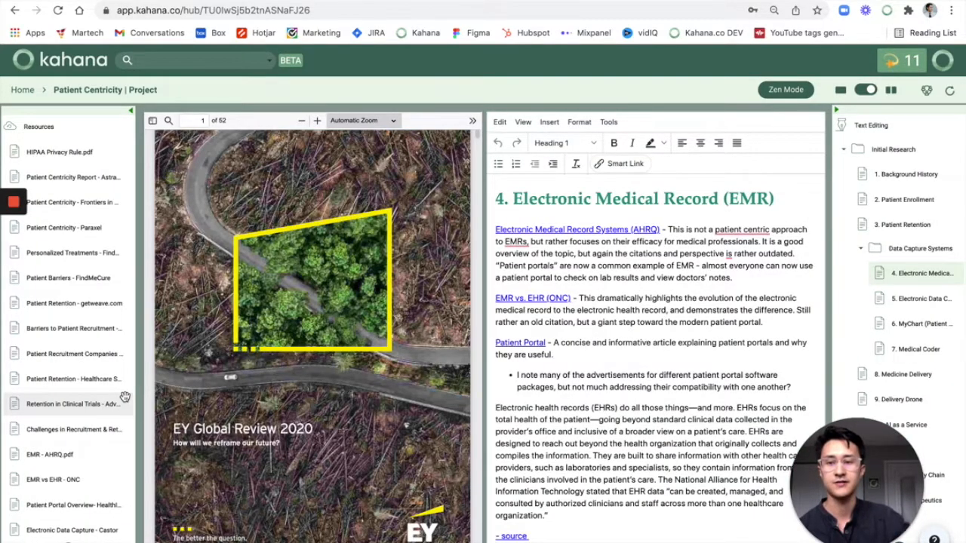
scroll(39, 432, down, 5)
click(66, 521)
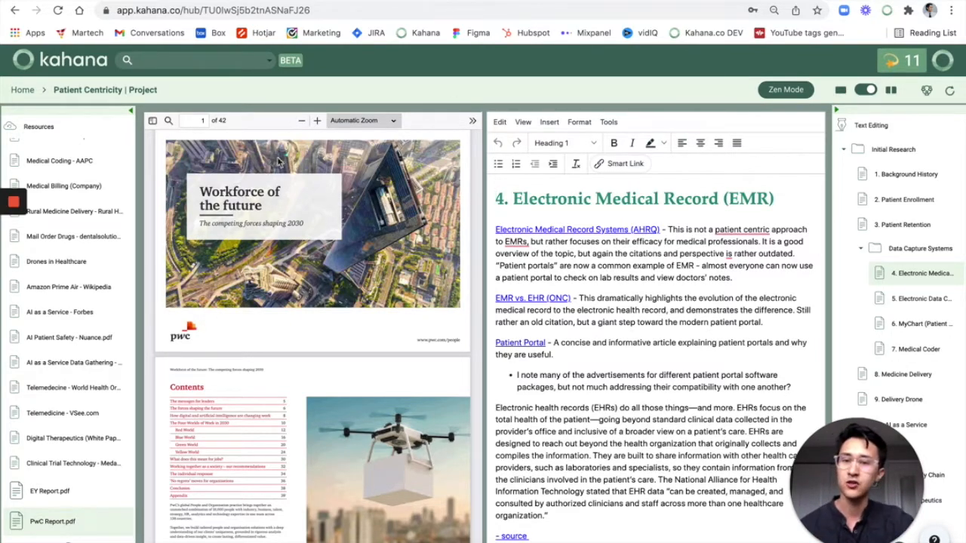
Enter Zen Mode and collapse the Resources list
click(785, 89)
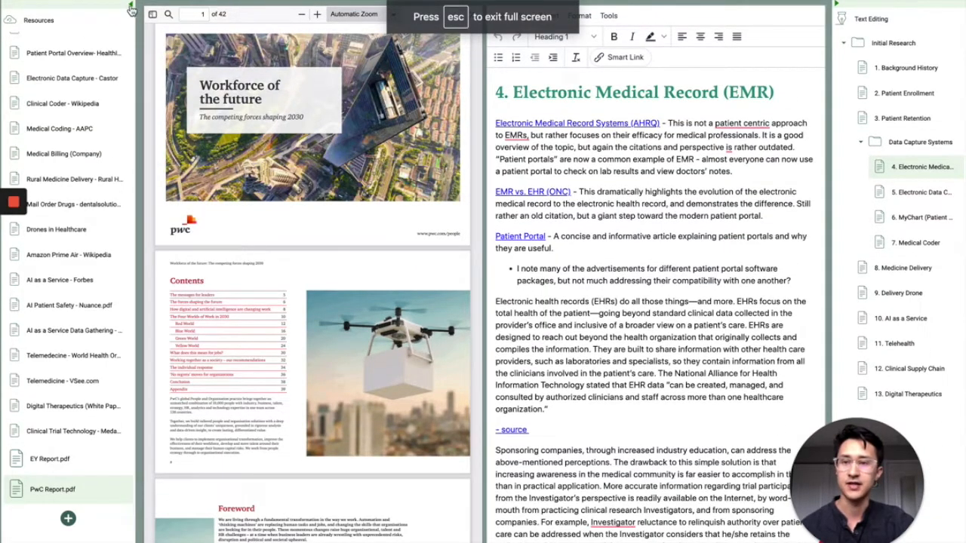
click(130, 6)
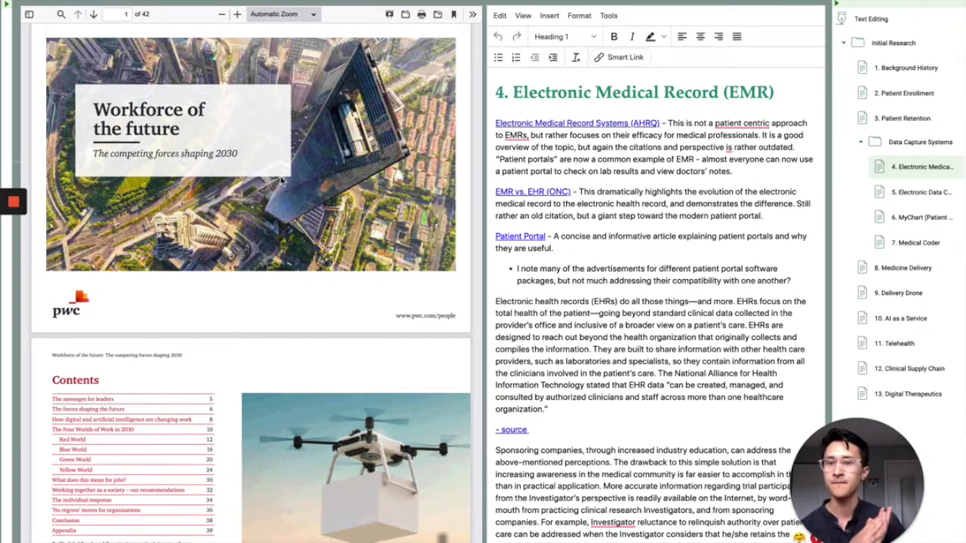
Show the PwC report alone in a single pane at its Foreword and enlarge it to 180%
scroll(130, 272, down, 10)
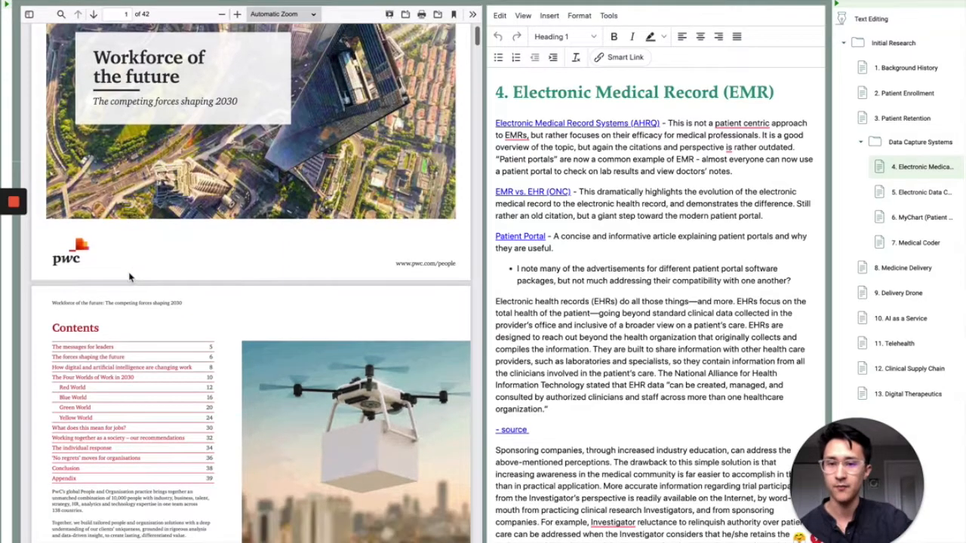
scroll(128, 271, down, 1)
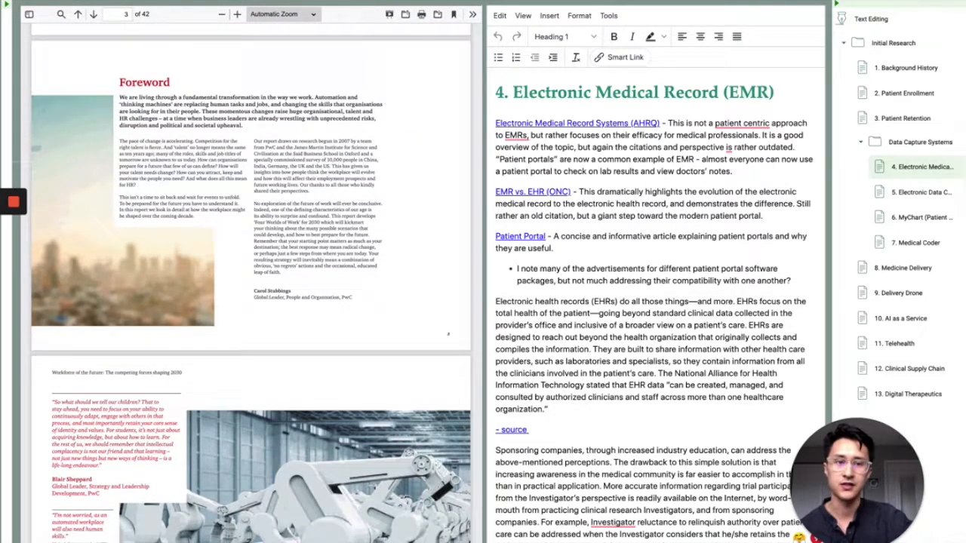
scroll(351, 266, down, 2)
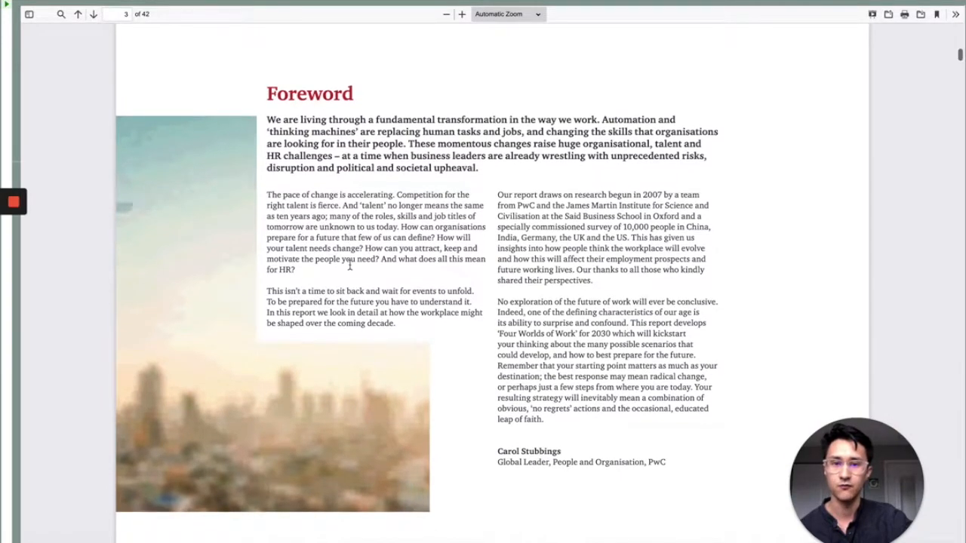
click(462, 14)
click(463, 15)
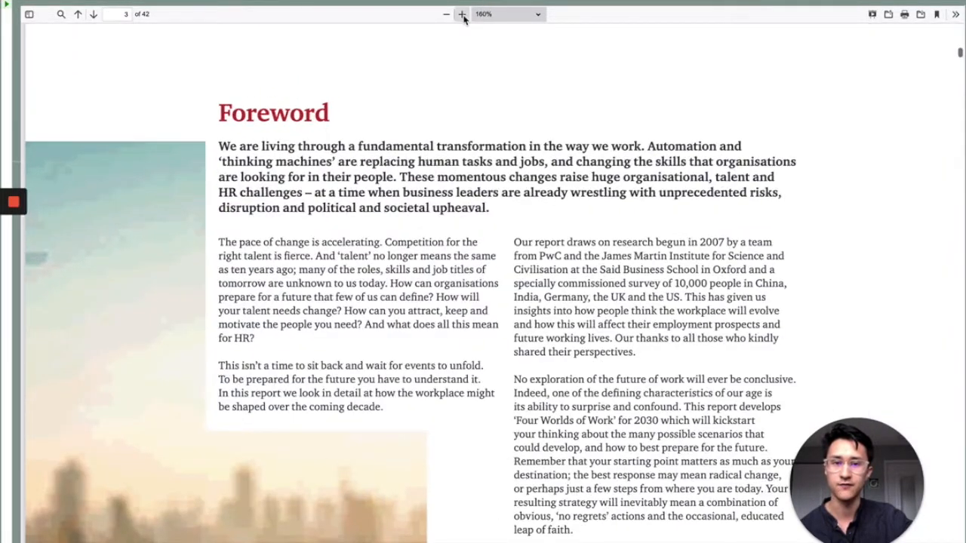
click(463, 14)
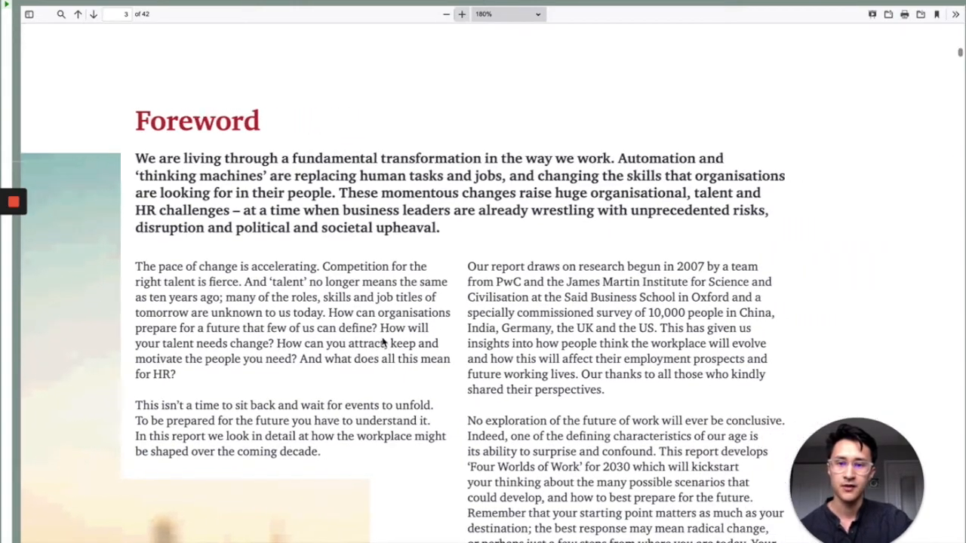
Read on from the Foreword through page 5 of the report, reducing the zoom to 140%
scroll(382, 341, down, 2)
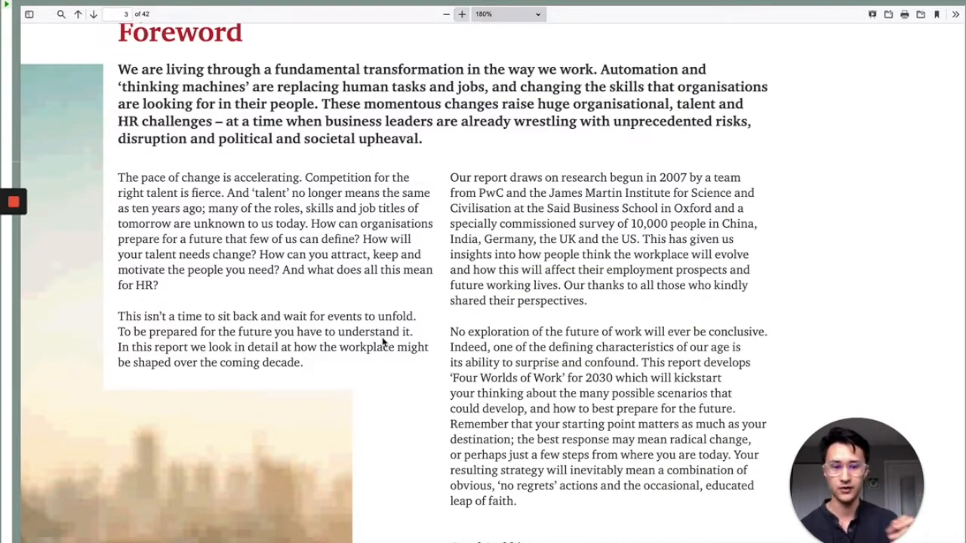
scroll(383, 343, down, 8)
scroll(381, 350, down, 6)
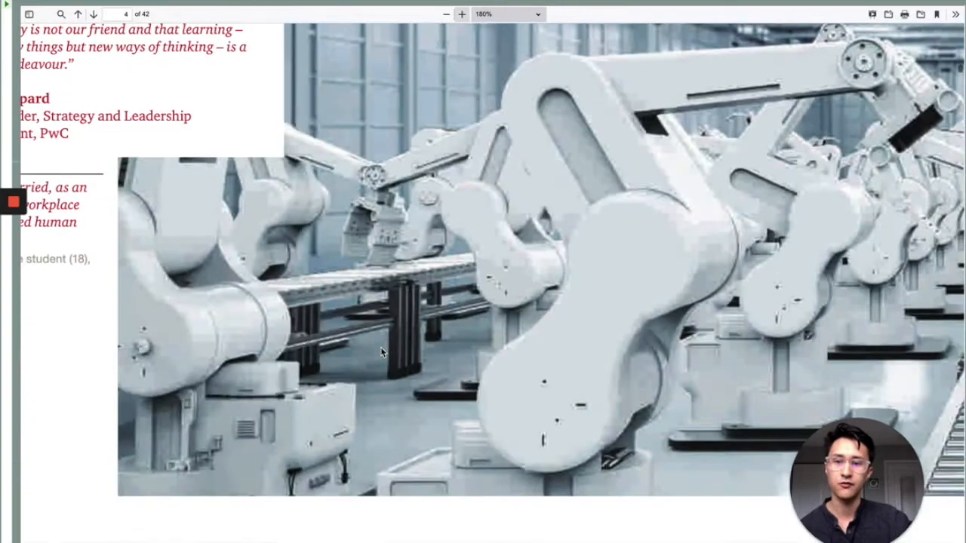
scroll(381, 348, left, 3)
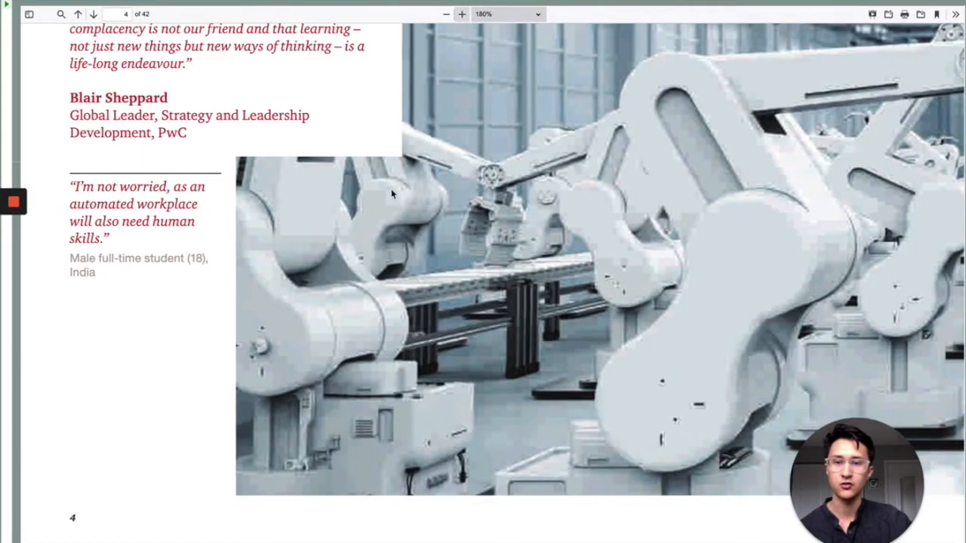
click(446, 13)
click(446, 14)
scroll(451, 184, down, 3)
scroll(452, 183, down, 6)
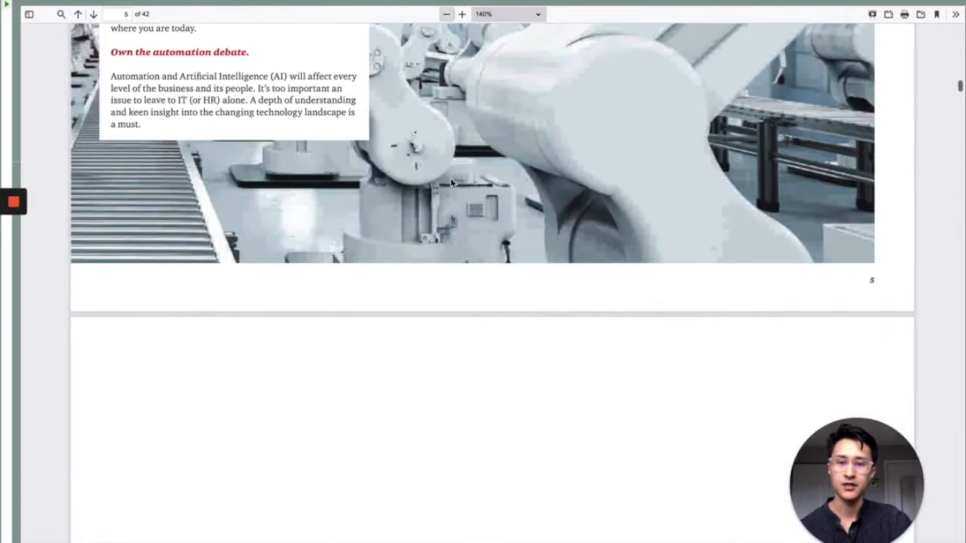
Exit full screen and restore the split view with the report beside the text editor
key(Escape)
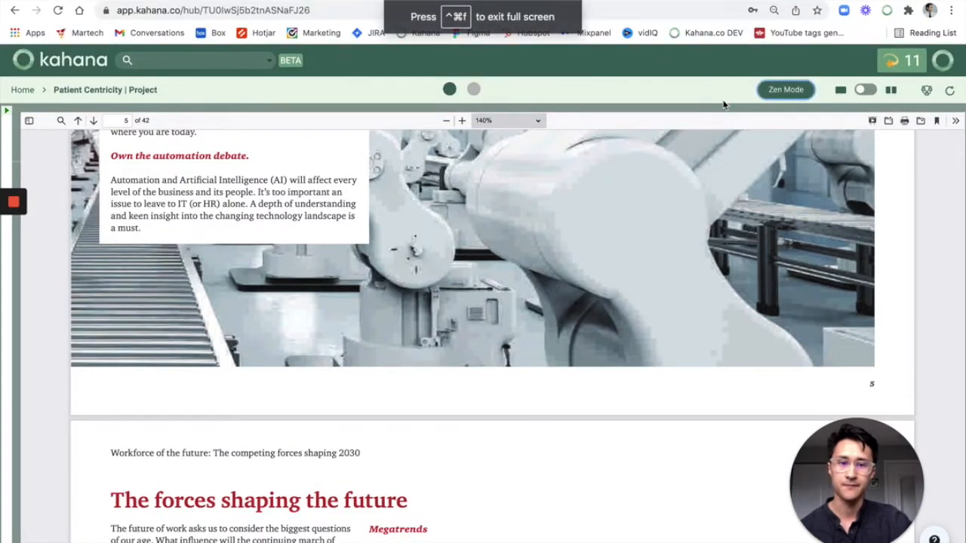
click(865, 92)
click(865, 92)
click(865, 92)
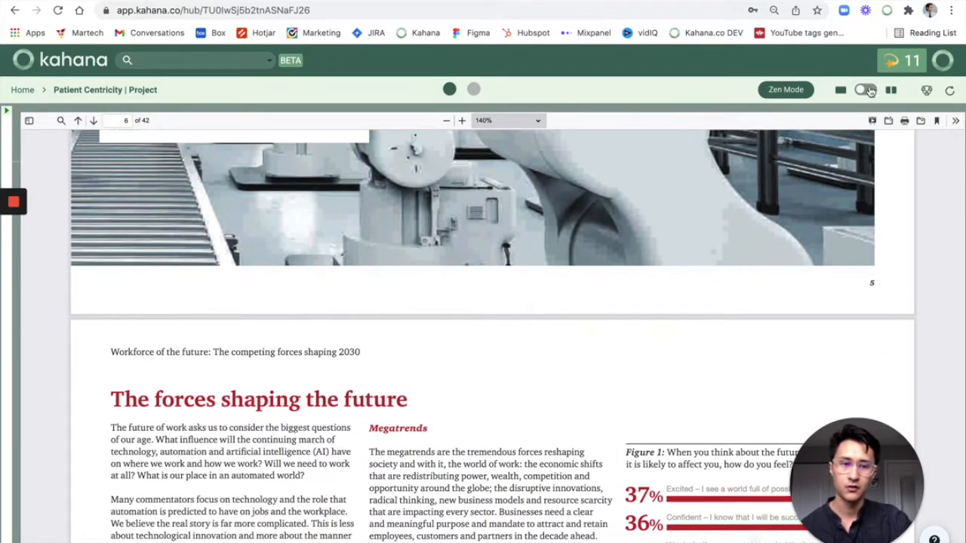
click(869, 91)
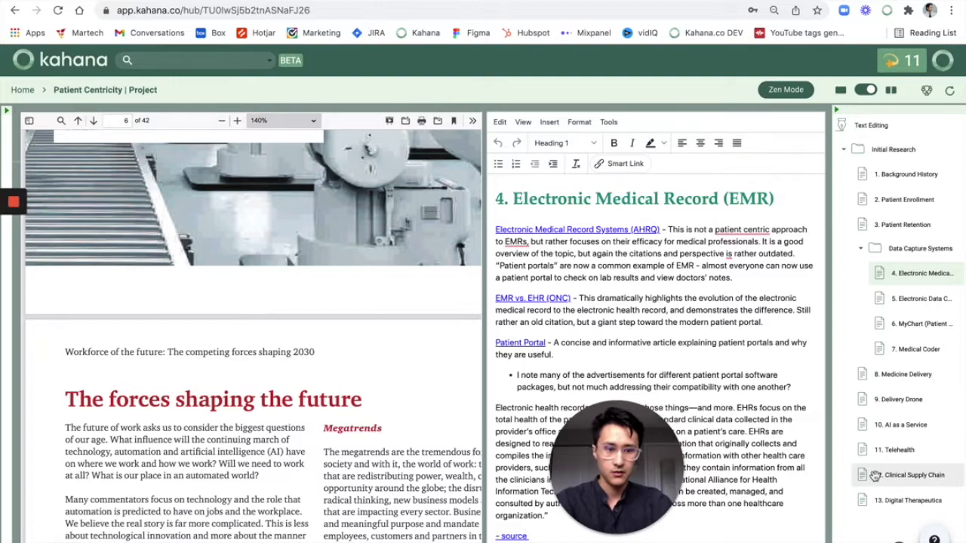
Create a new blank note in the hub's Text Editing list and enter Zen Mode
key(ctrl+n)
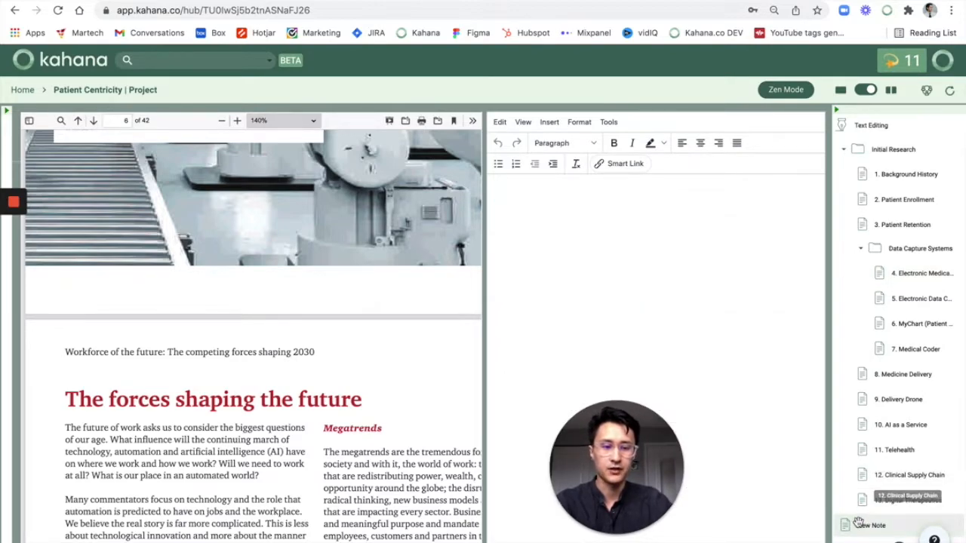
click(790, 90)
drag(626, 445, 500, 477)
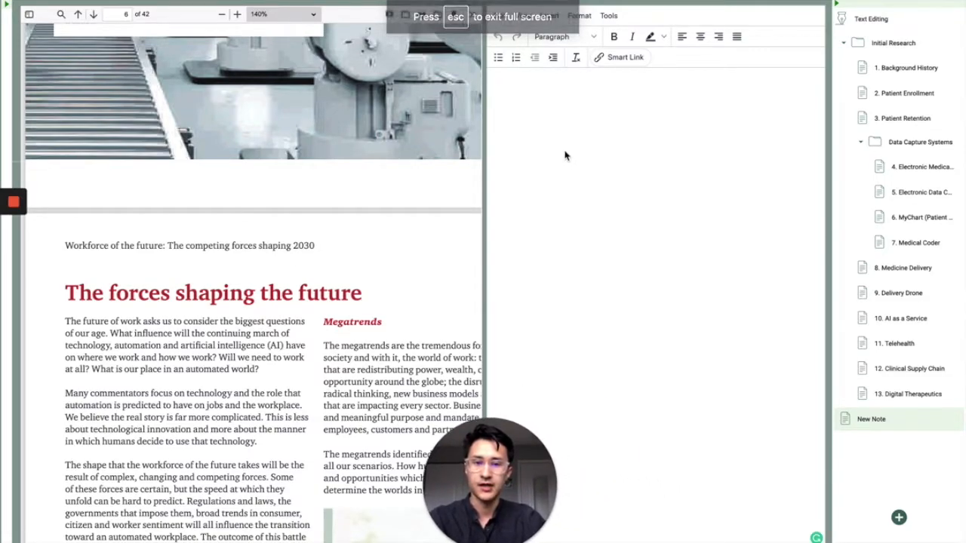
Title the blank note "Notes for February" in bold and start a new line below it
click(531, 94)
text(Notes on)
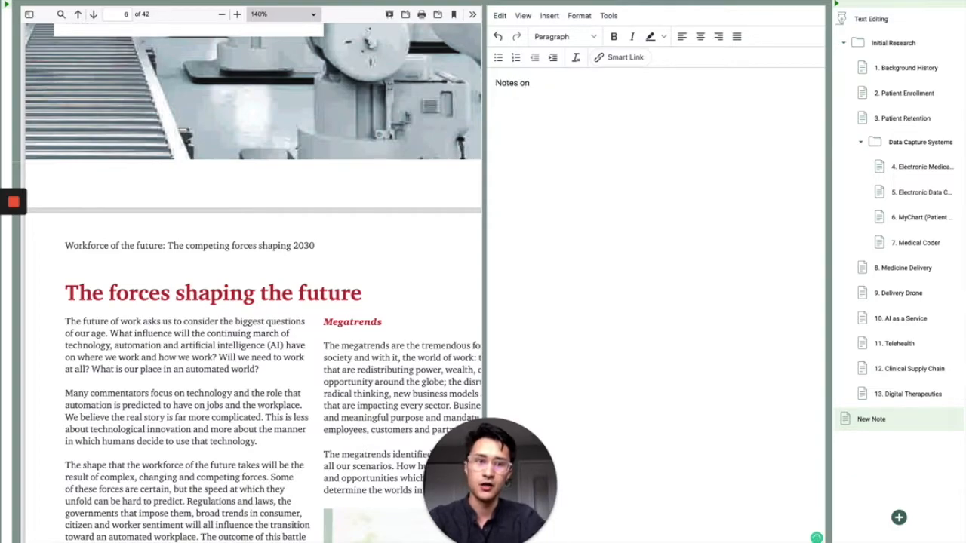
key(BackSpace)
key(BackSpace)
key(BackSpace)
text(for February)
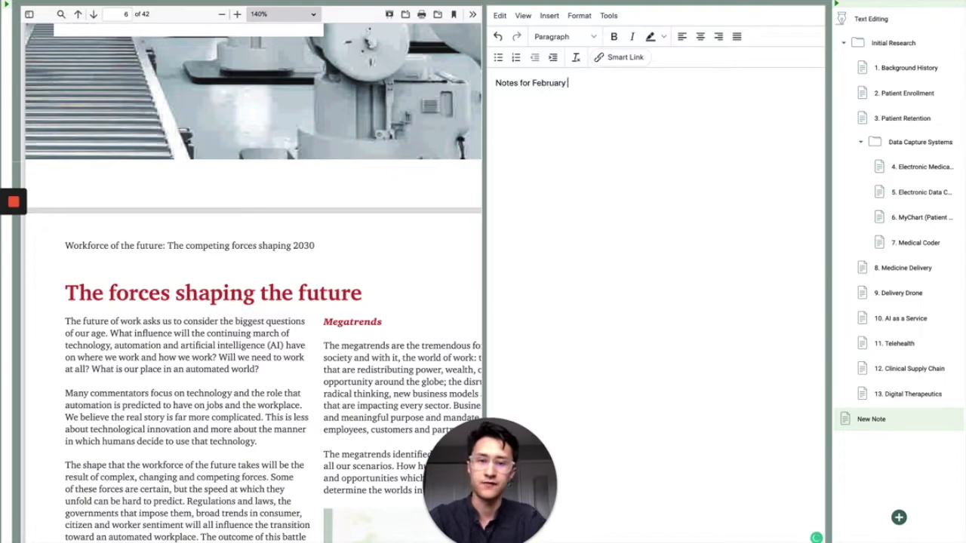
triple_click(496, 84)
key(ctrl+b)
key(Right)
key(Return)
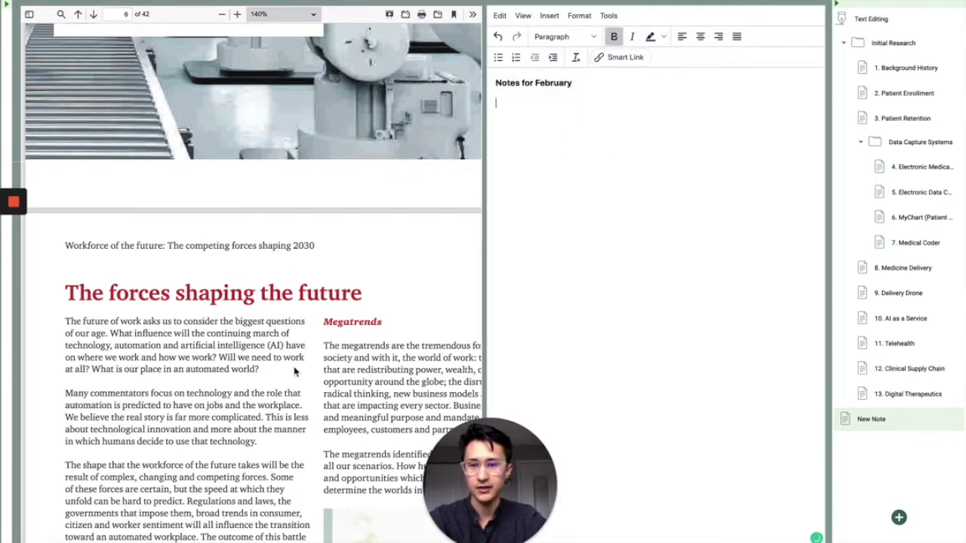
Copy the first paragraph under "The forces shaping the future" on page 6 of the report into the note below its title
drag(179, 345, 217, 359)
click(217, 359)
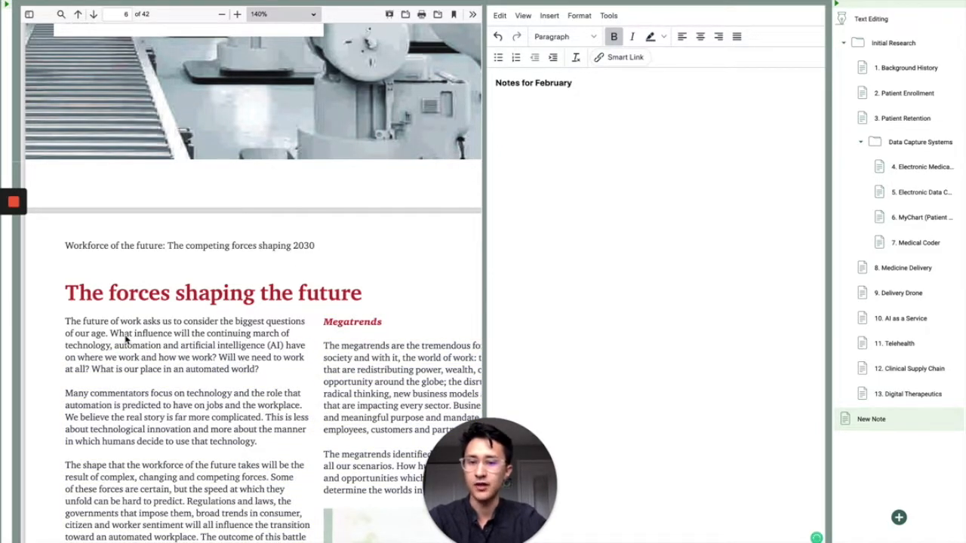
drag(80, 322, 262, 373)
click(65, 323)
key(ctrl+c)
click(642, 108)
key(ctrl+v)
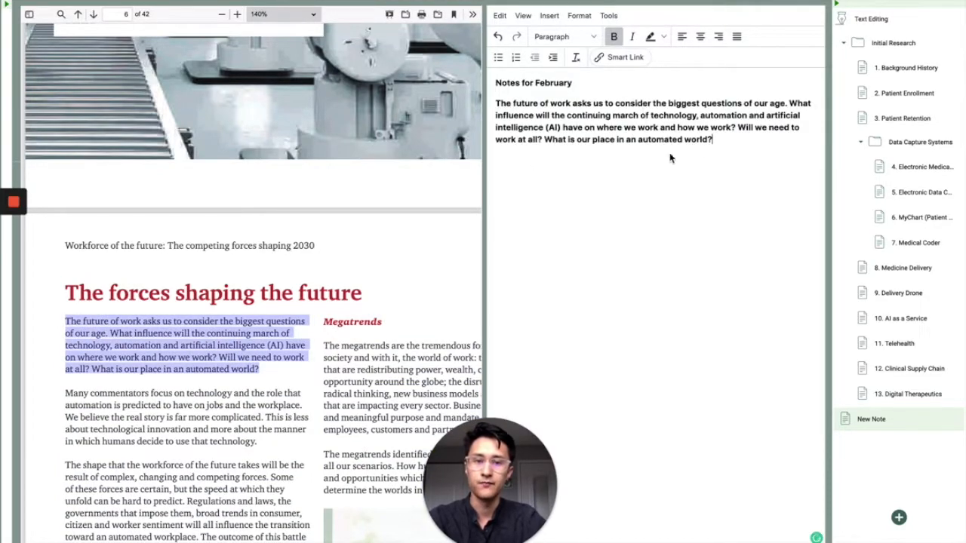
Remove the bold formatting from the pasted paragraph, leaving the note's title bold
shift+click(496, 106)
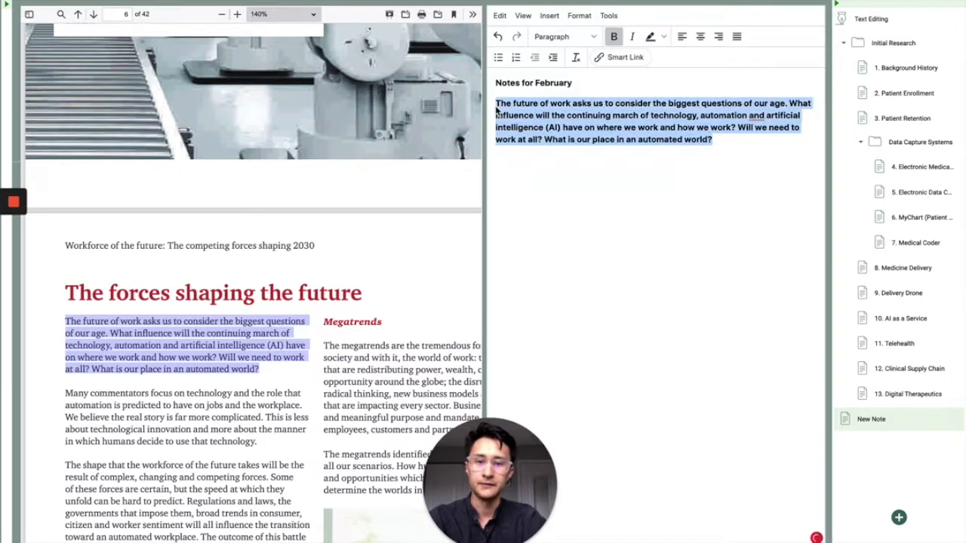
key(ctrl+b)
click(740, 235)
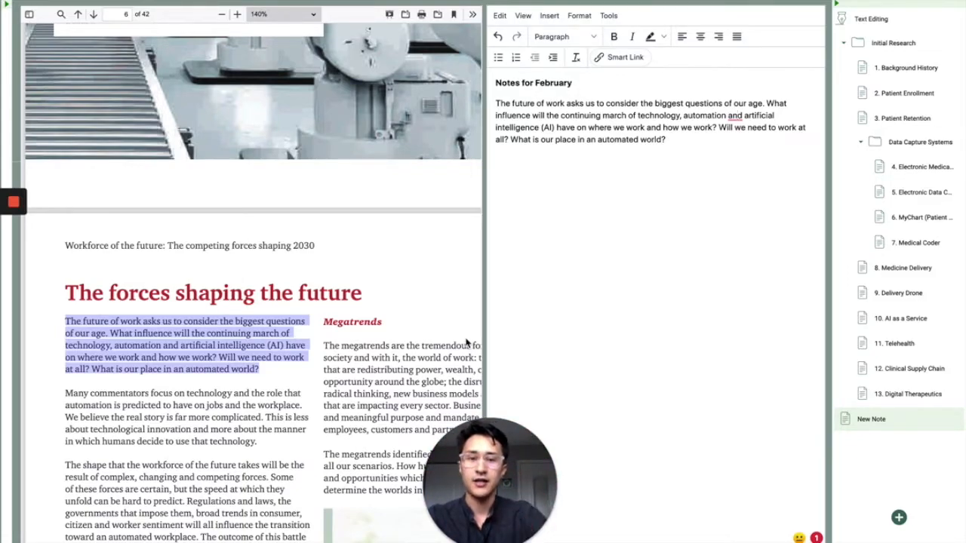
Leave Zen Mode and open the AstraZeneca Patient Centricity Report from the hub's Resources beside the note
scroll(369, 278, down, 5)
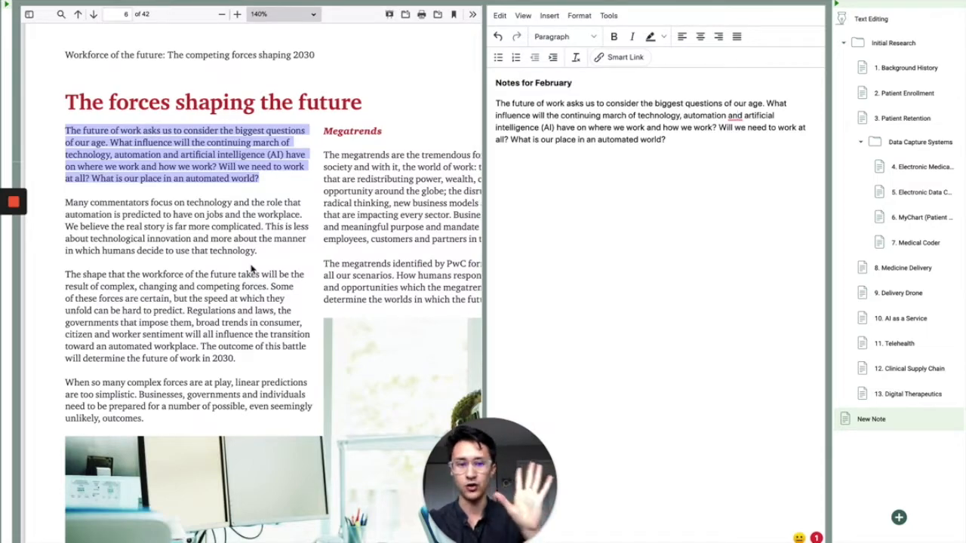
key(Escape)
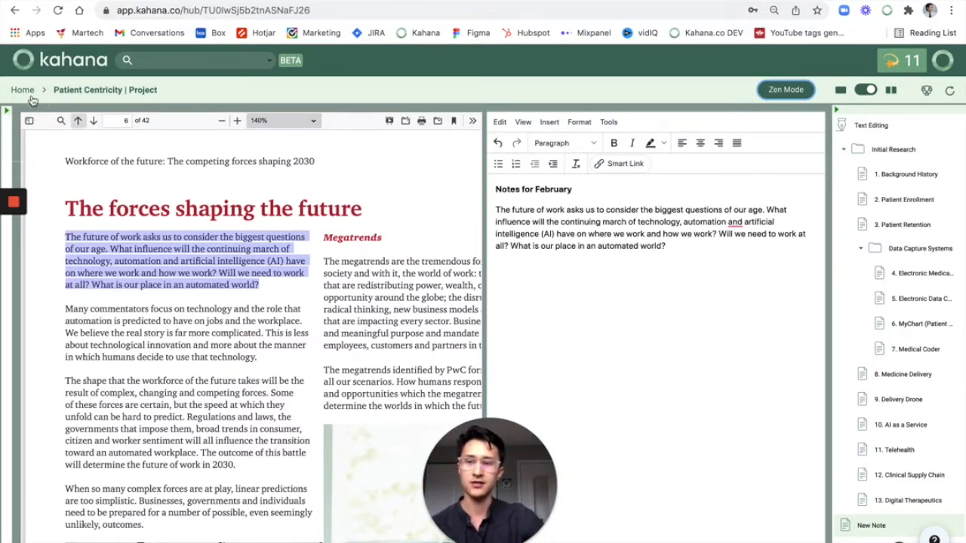
click(7, 111)
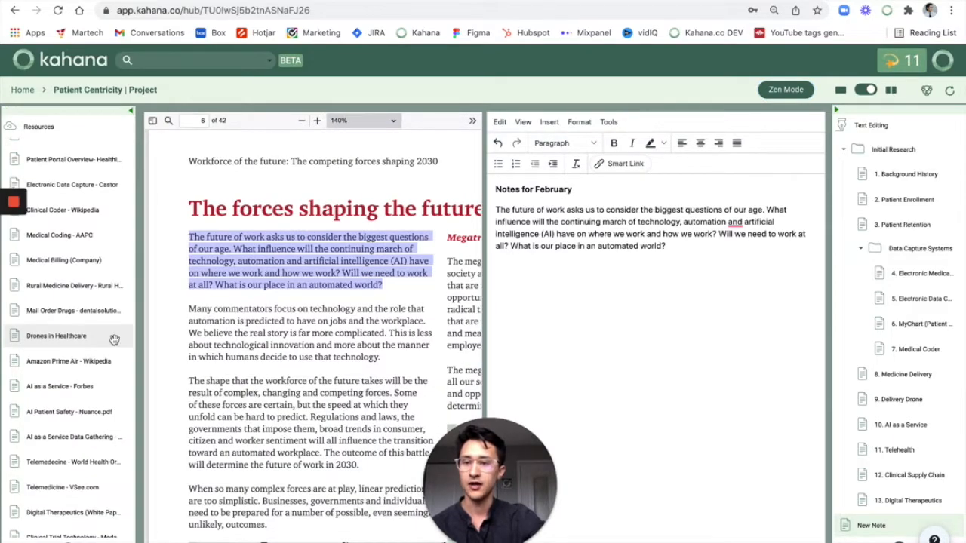
scroll(76, 195, up, 5)
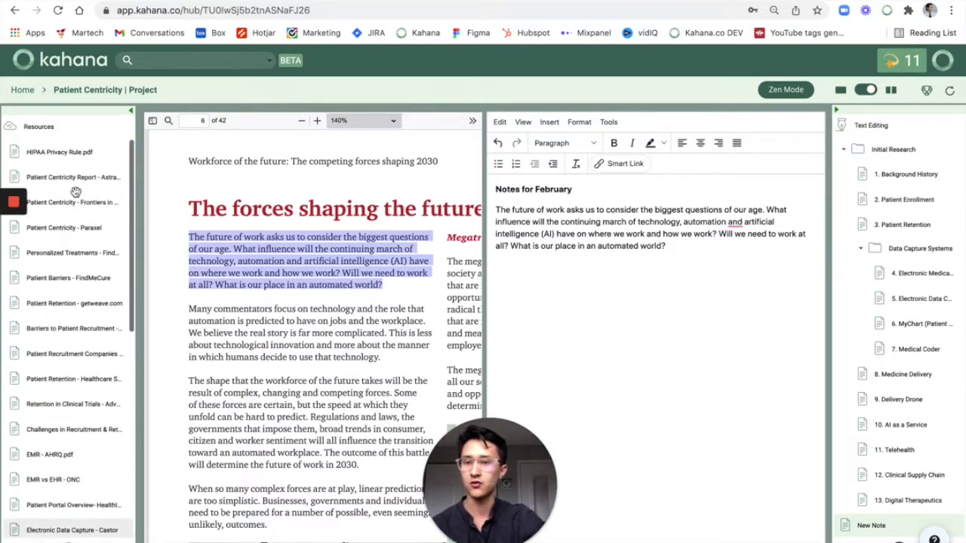
click(84, 176)
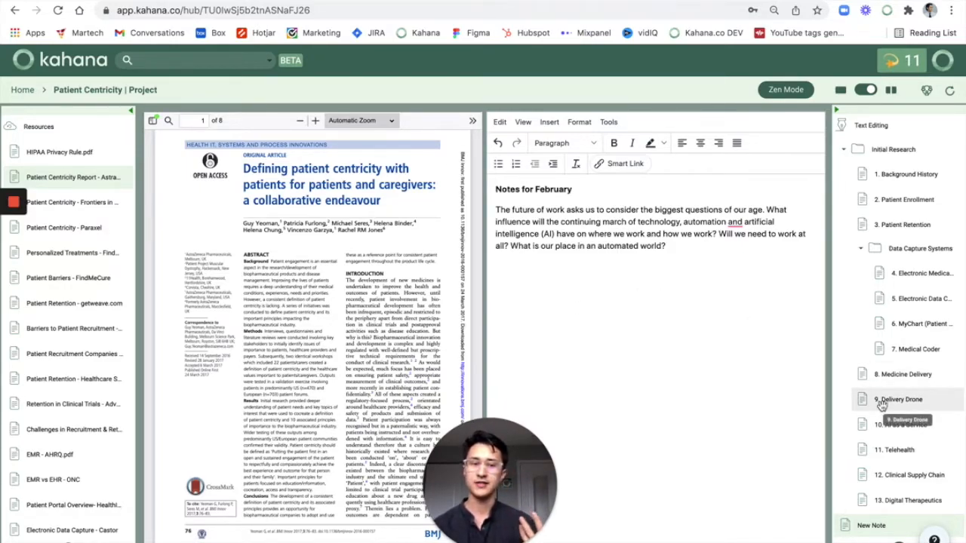
Rename the New Note as Thesis and move it to the start of the Text Editing list, above the Initial Research folder
right_click(882, 526)
click(890, 520)
key(BackSpace)
key(BackSpace)
key(BackSpace)
key(BackSpace)
key(BackSpace)
key(BackSpace)
key(BackSpace)
key(BackSpace)
text(Thesis)
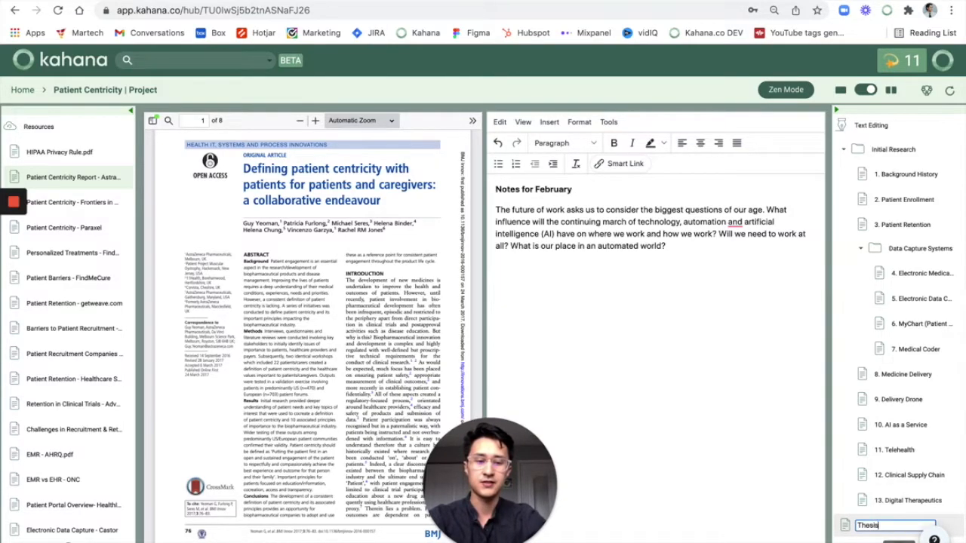
key(Return)
drag(863, 525, 867, 147)
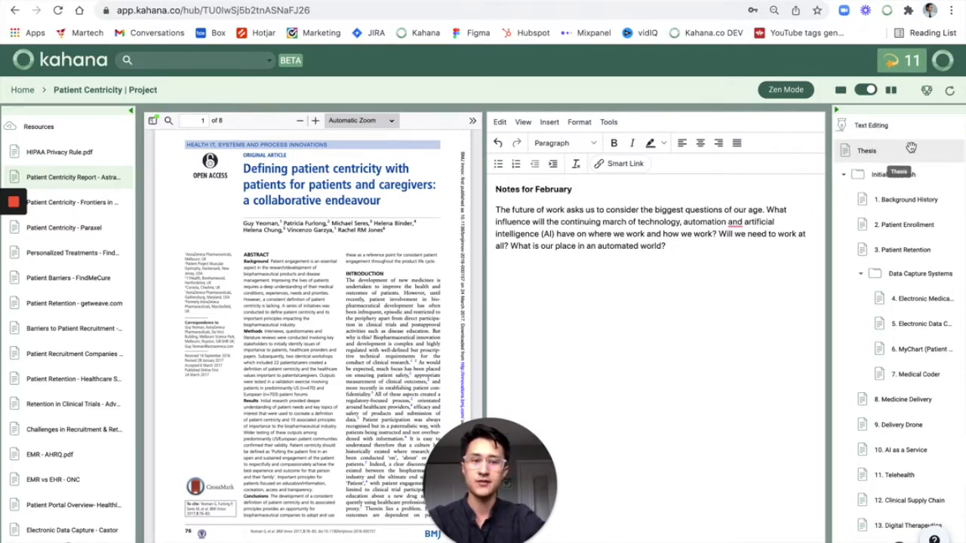
Replace all the text in the Thesis note with the bold placeholder "[Thesis goes here]"
click(688, 274)
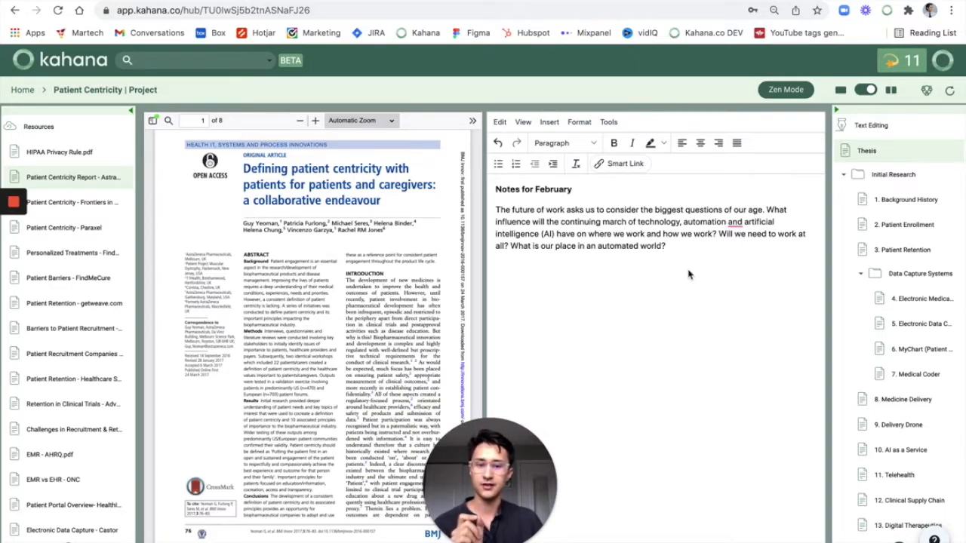
key(Return)
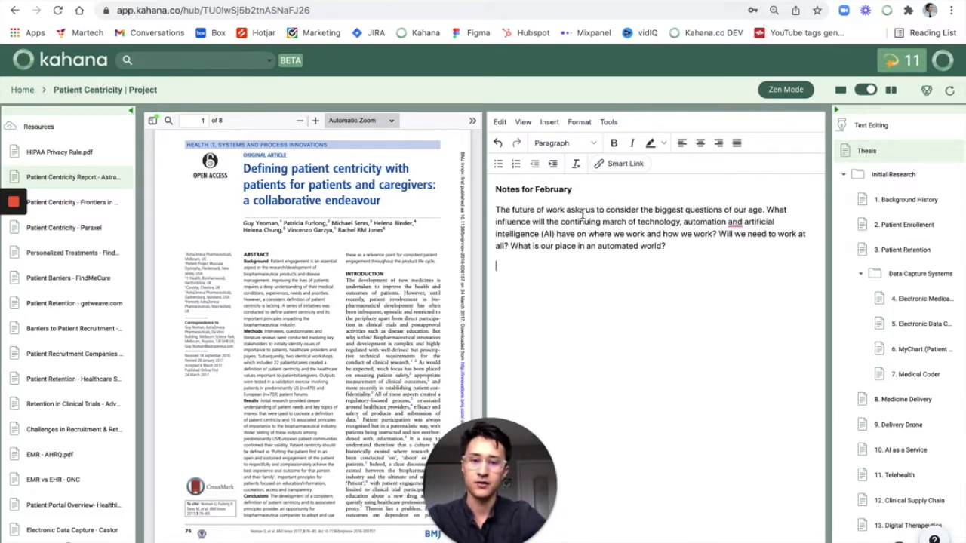
click(495, 190)
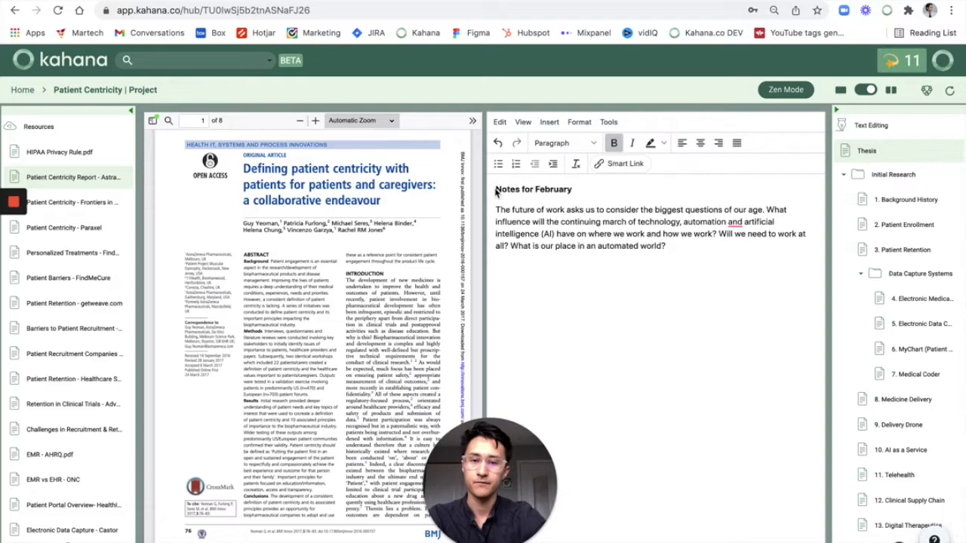
drag(690, 248, 495, 190)
text(Teh)
key(BackSpace)
key(BackSpace)
text(hs)
key(BackSpace)
text(eis)
key(BackSpace)
key(BackSpace)
text(sis goes here!)
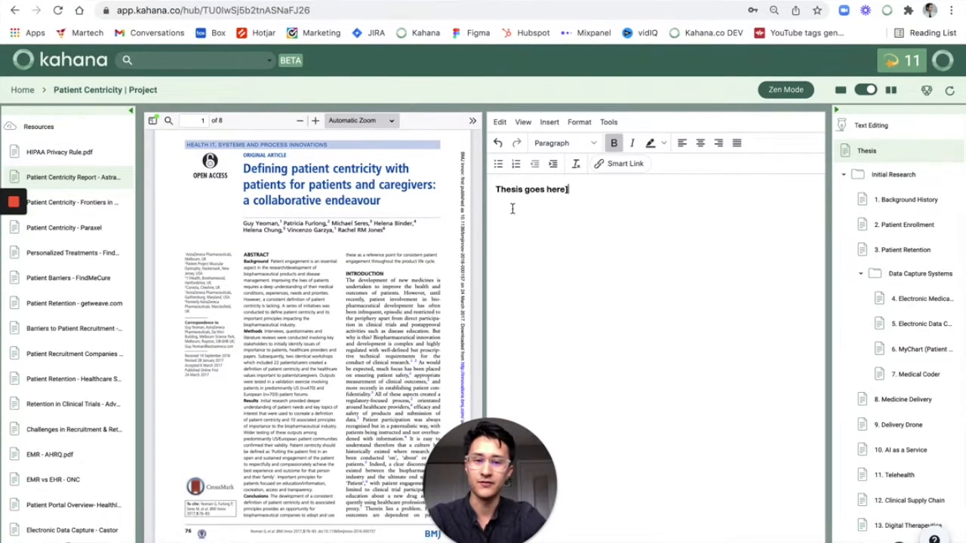
click(496, 190)
text([)
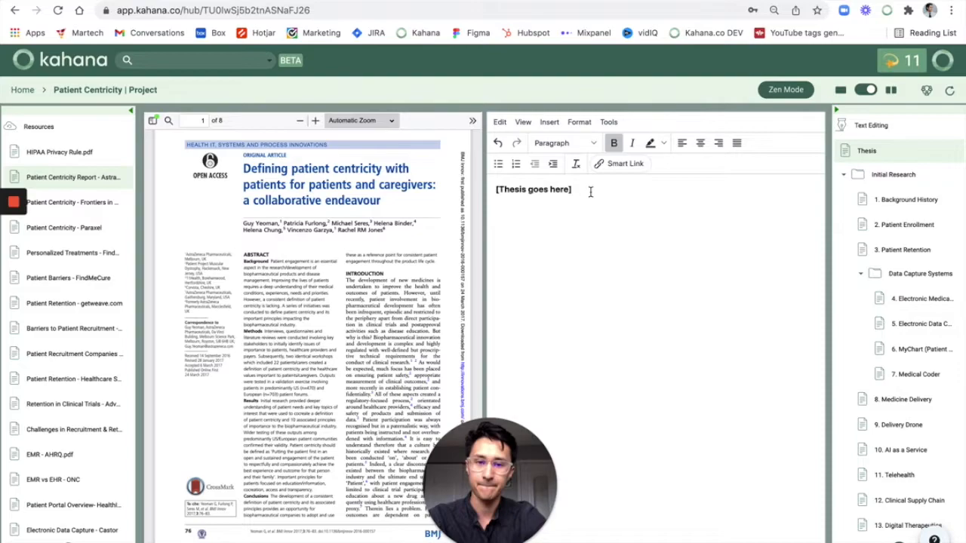
Format the "[Thesis goes here]" placeholder as Heading 1 and place the cursor below it
triple_click(496, 189)
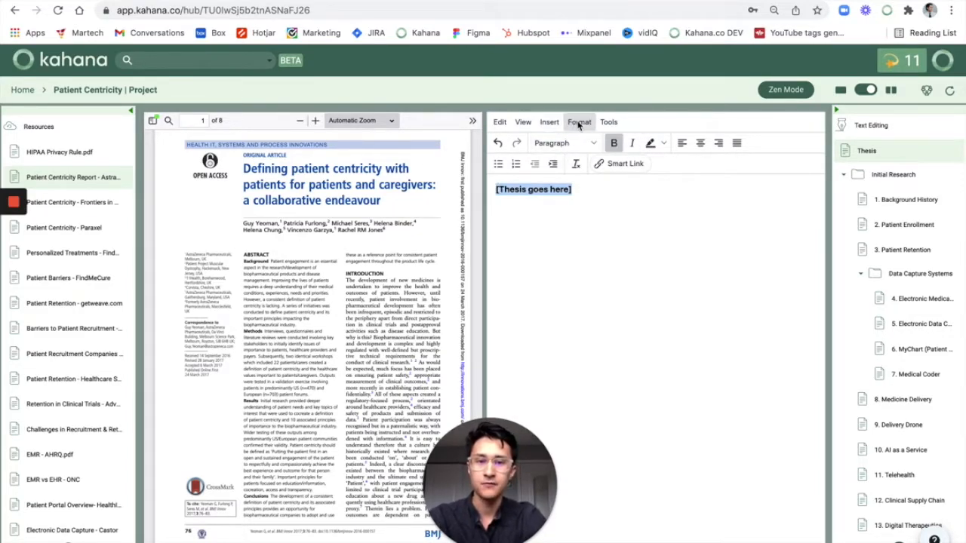
click(556, 141)
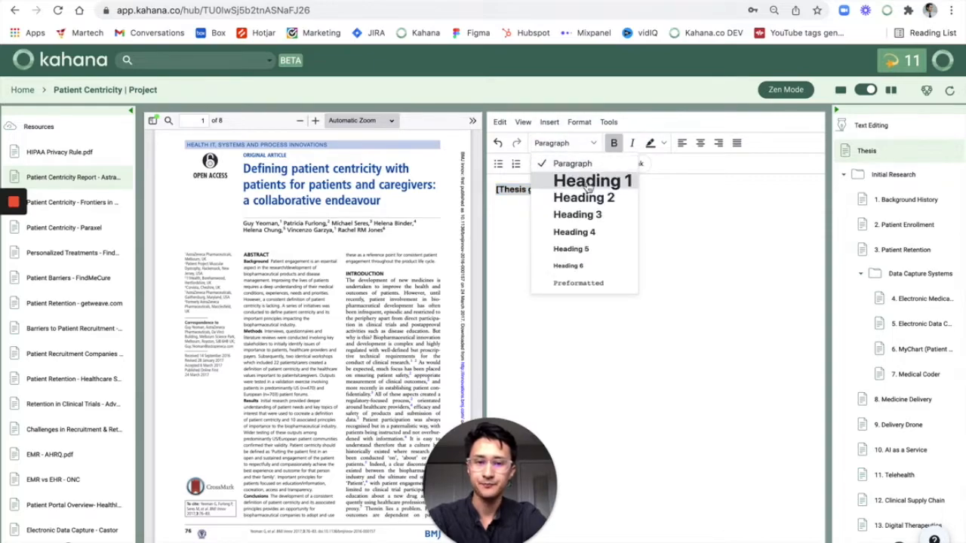
click(587, 185)
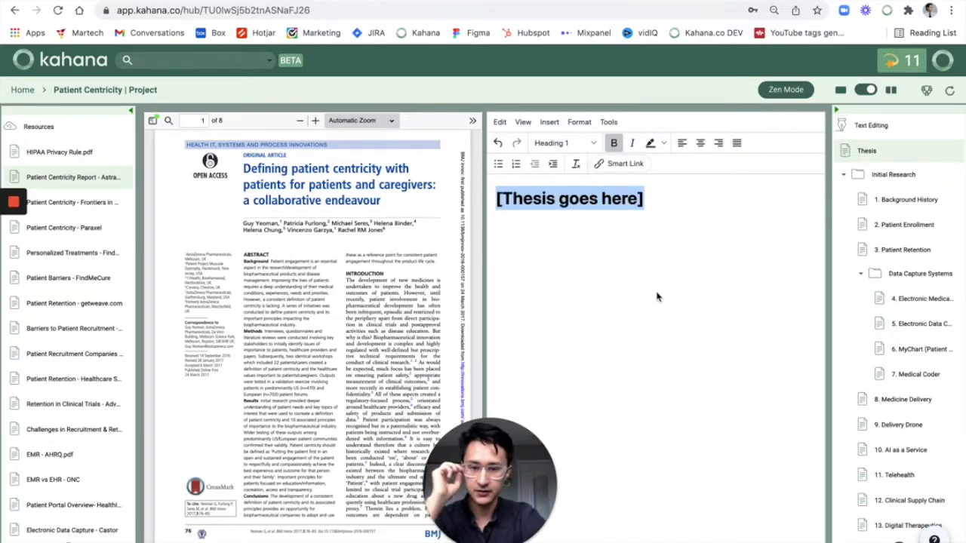
click(668, 270)
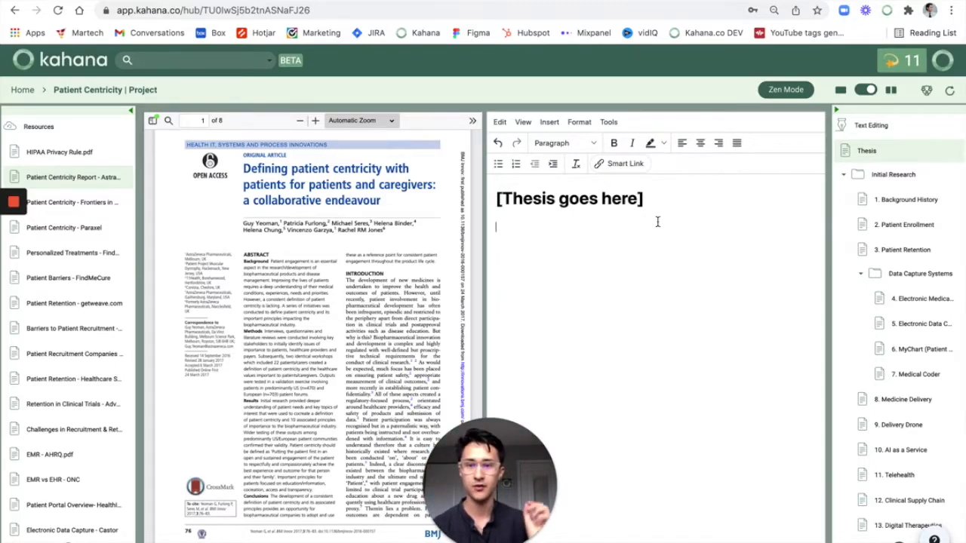
Return to Home, try to duplicate the Patient Centricity | Project hub, and look through the Writing Hubs for the copy
click(23, 90)
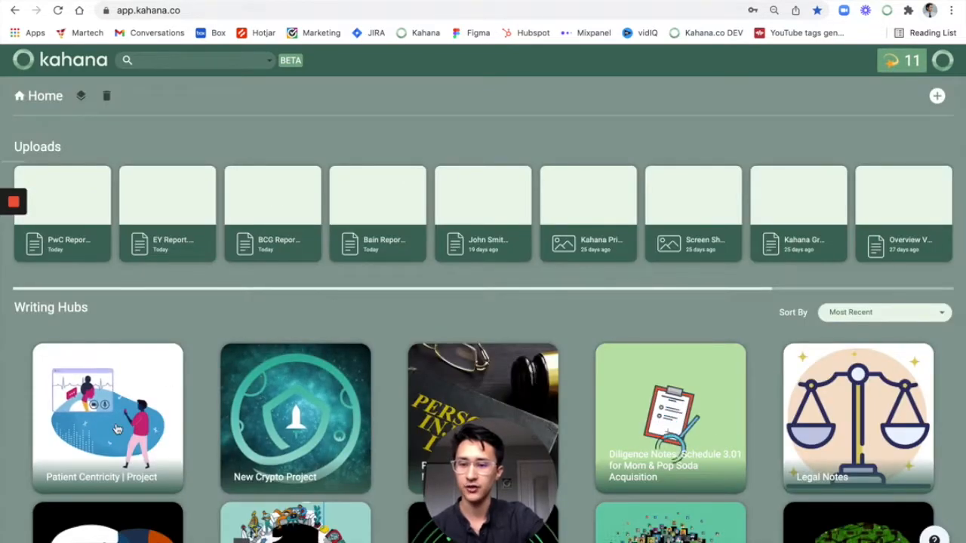
right_click(117, 429)
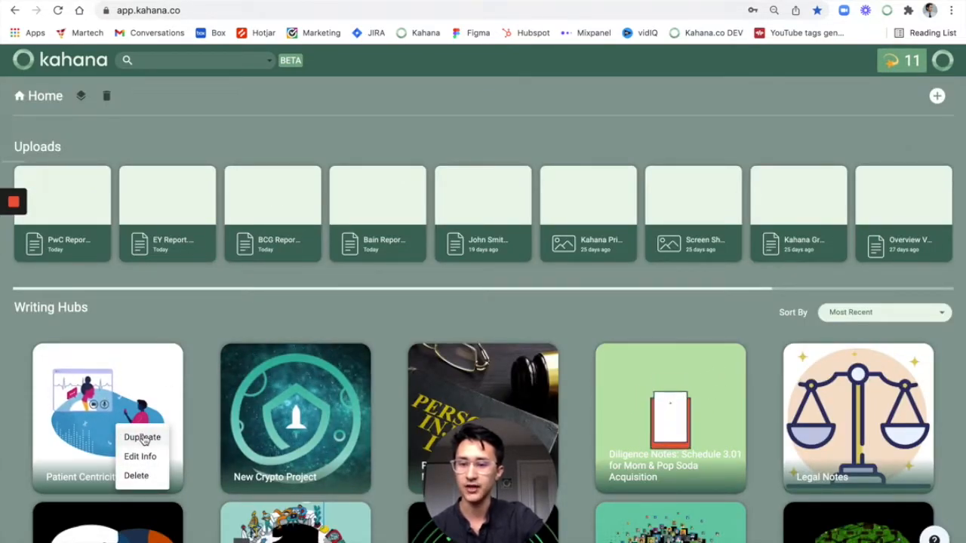
click(145, 438)
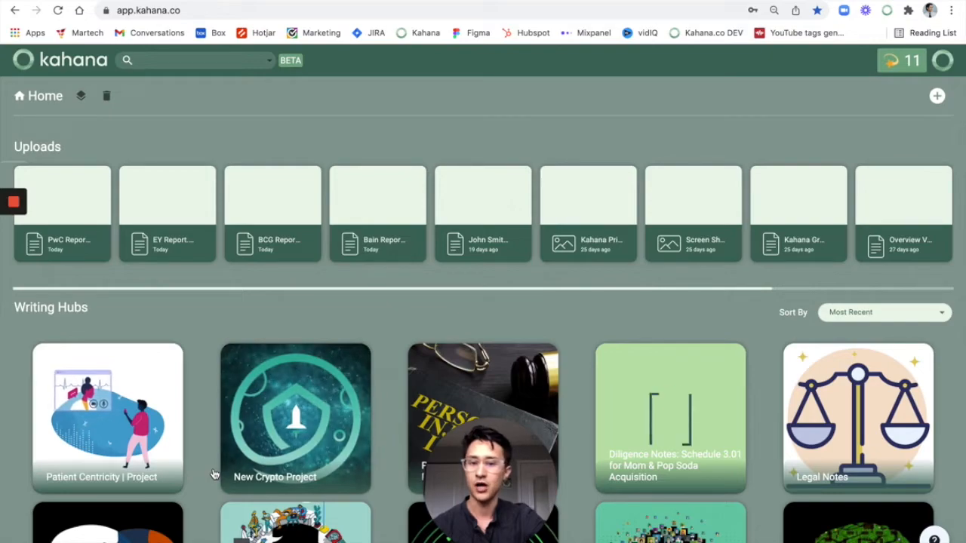
scroll(214, 474, down, 1)
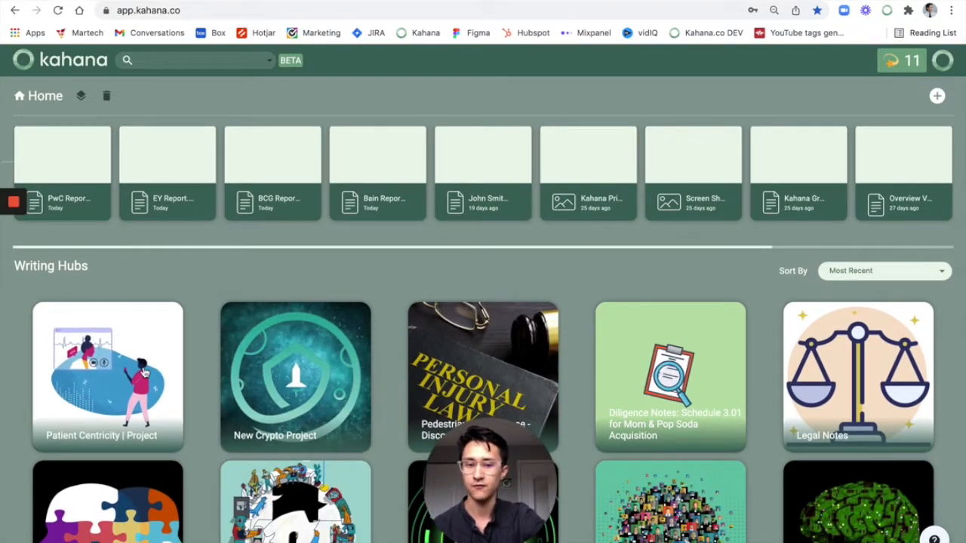
scroll(142, 356, down, 10)
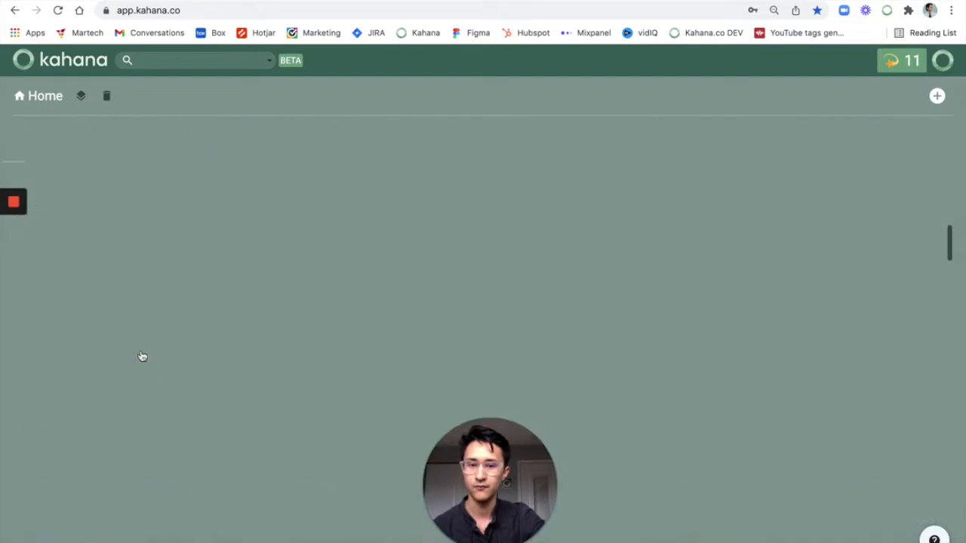
scroll(142, 356, down, 5)
scroll(142, 356, up, 15)
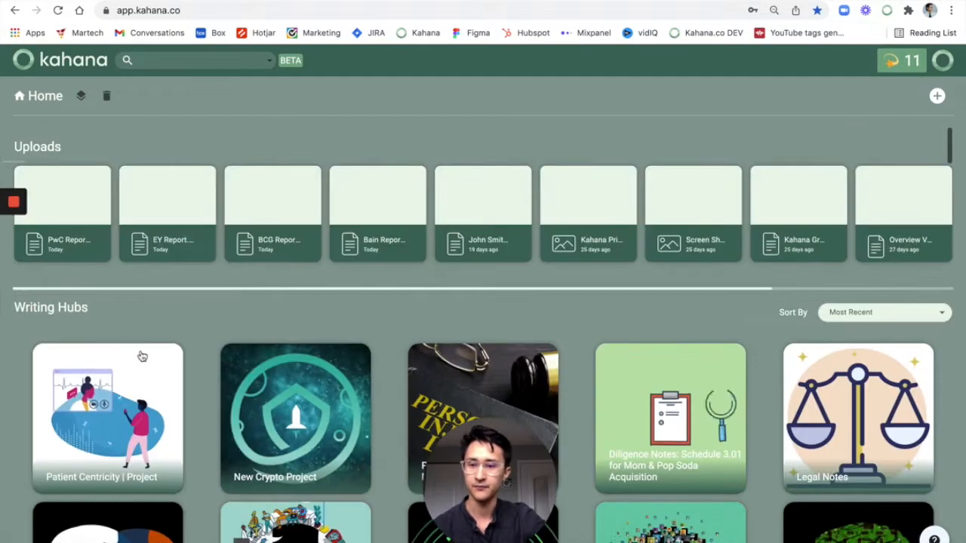
Reopen the Patient Centricity | Project hub and view the Background History, Electronic Medical Record, Electronic Data Capture and MyChart notes
click(144, 429)
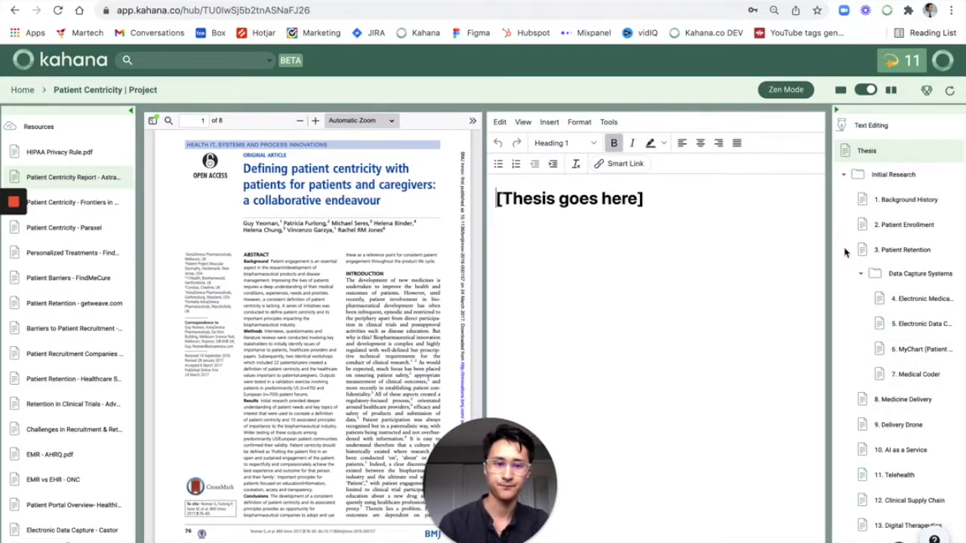
click(899, 199)
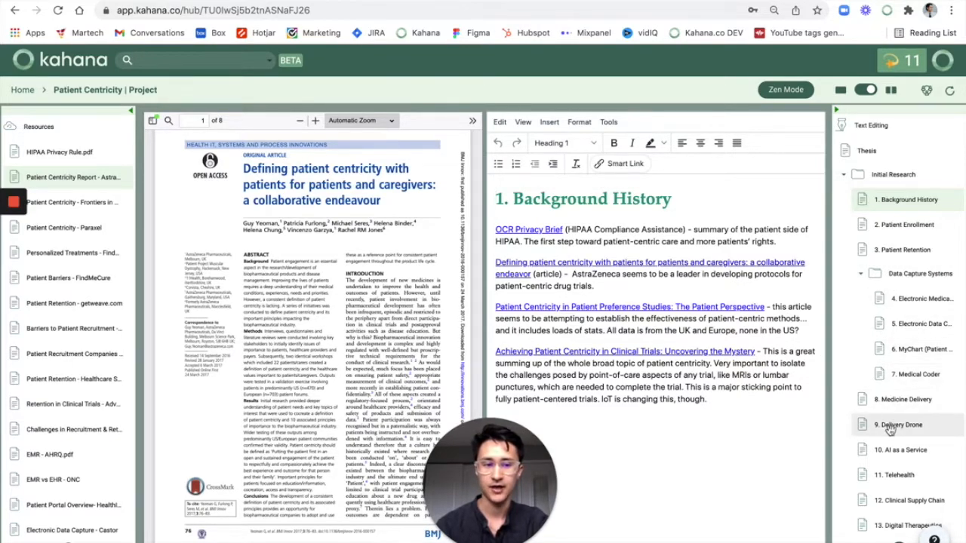
scroll(890, 430, down, 1)
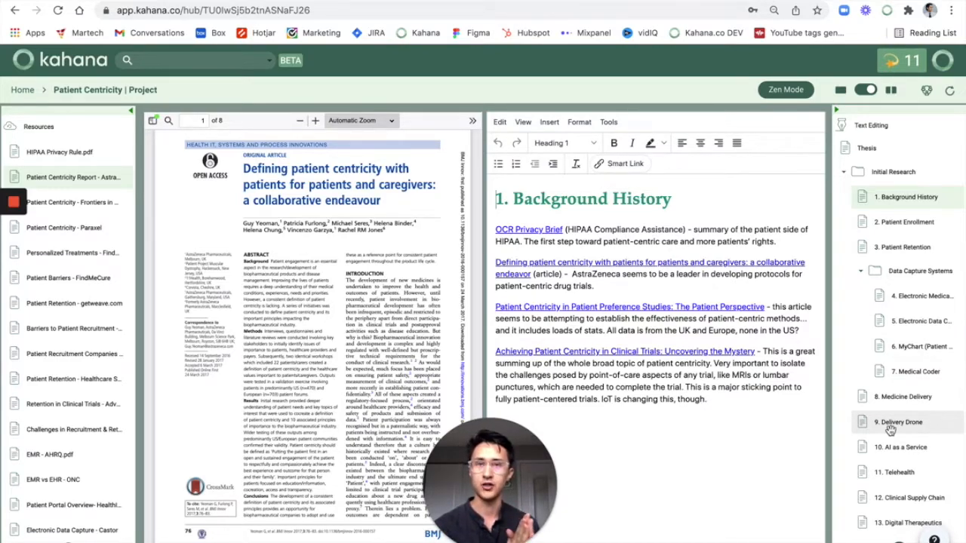
click(919, 295)
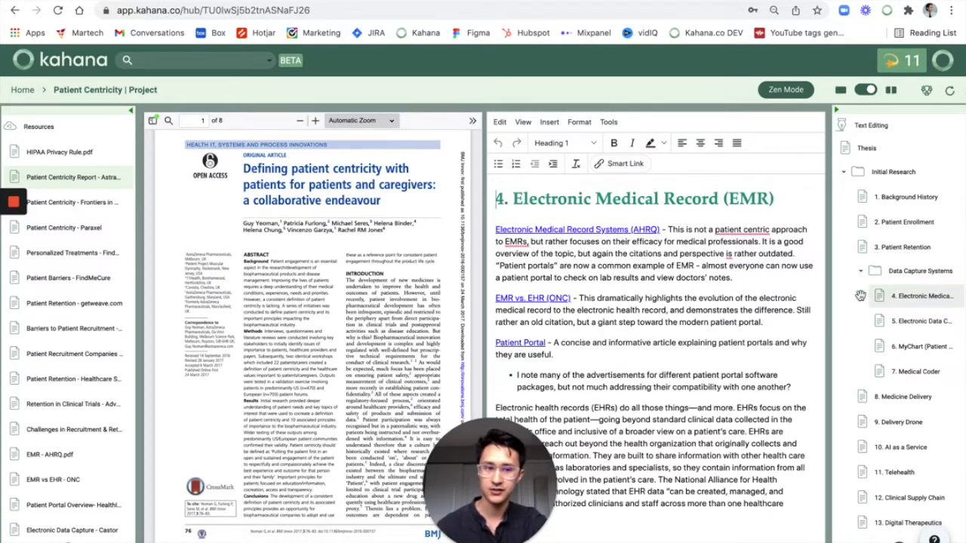
click(916, 321)
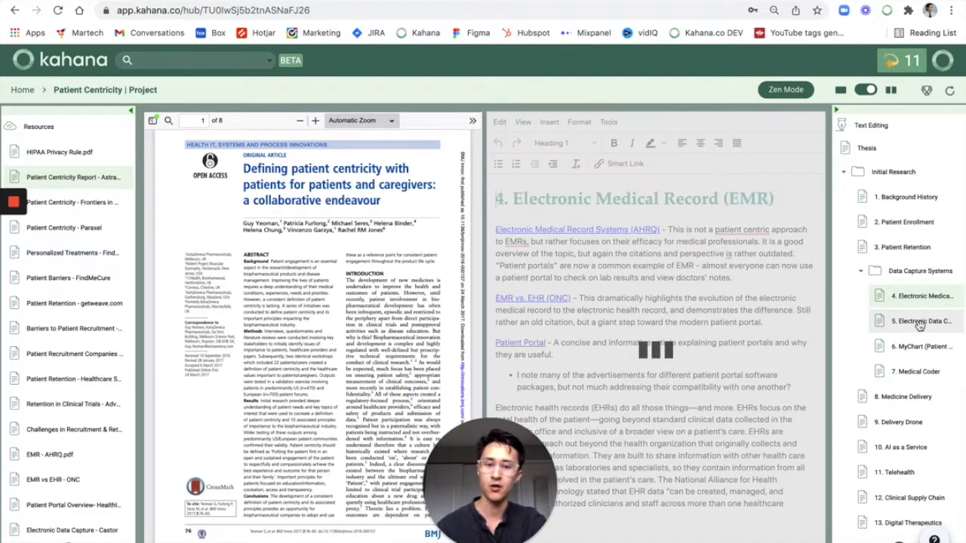
click(922, 356)
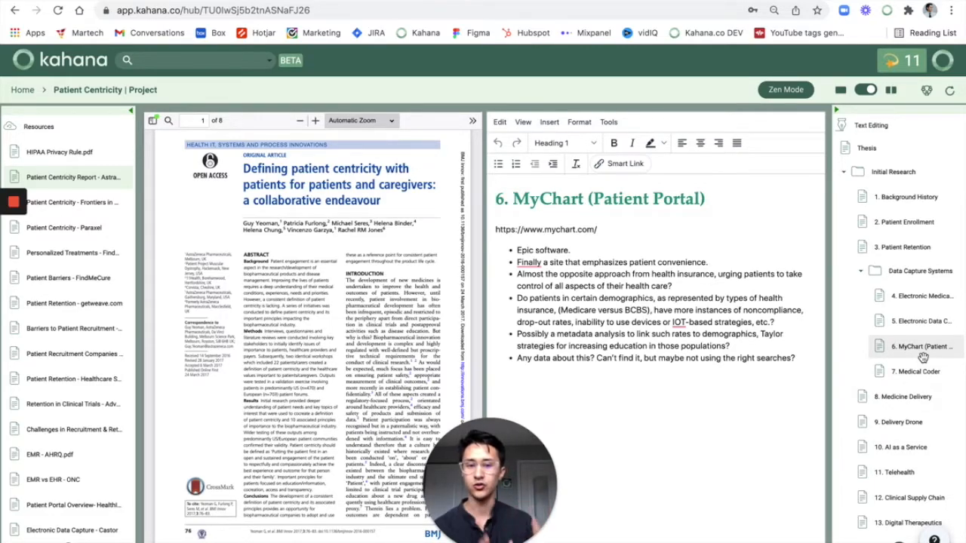
Add a new folder to the Text Editing notes list and rename it "Argument 1"
mouse_move(955, 134)
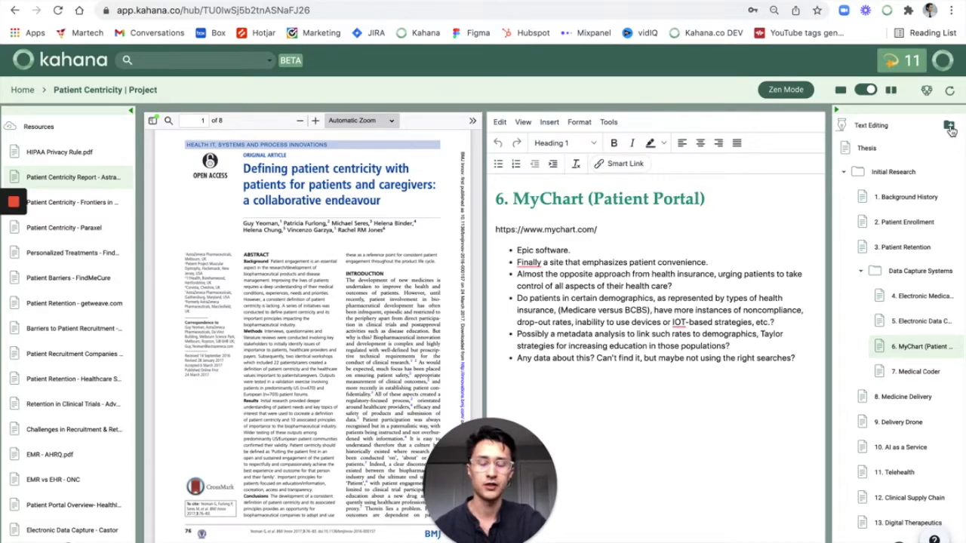
click(950, 127)
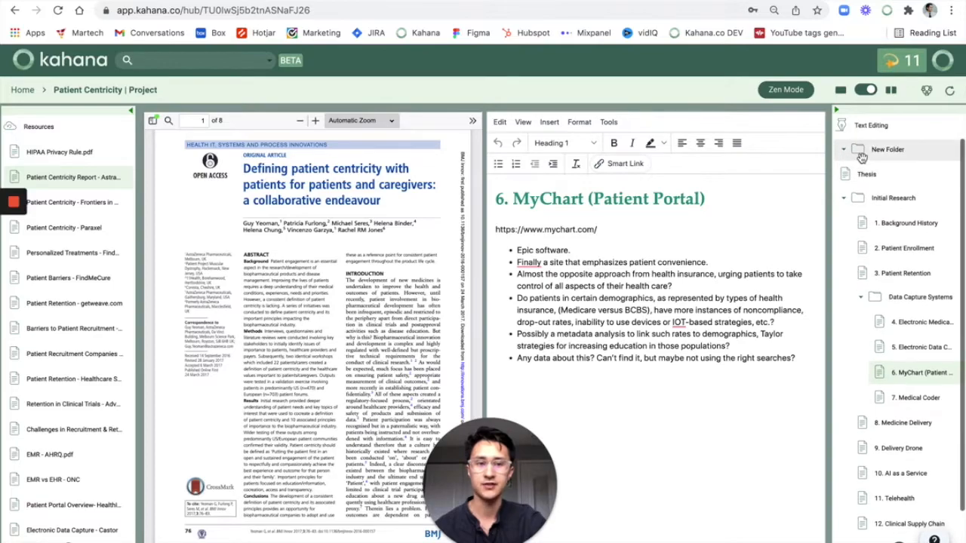
right_click(898, 157)
click(892, 163)
key(BackSpace)
key(BackSpace)
key(BackSpace)
key(BackSpace)
key(BackSpace)
key(BackSpace)
key(BackSpace)
key(BackSpace)
key(BackSpace)
key(BackSpace)
text(Main Arg)
key(BackSpace)
key(BackSpace)
key(BackSpace)
key(BackSpace)
key(BackSpace)
key(BackSpace)
key(BackSpace)
key(BackSpace)
text(Argument 1)
key(Return)
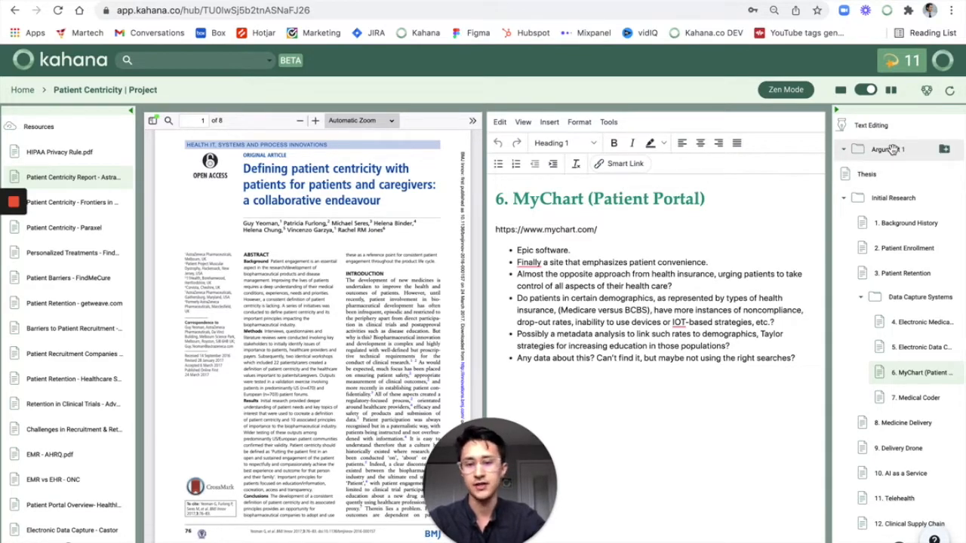
Add a second folder to the Text Editing notes list and rename it "Argument 2"
click(943, 151)
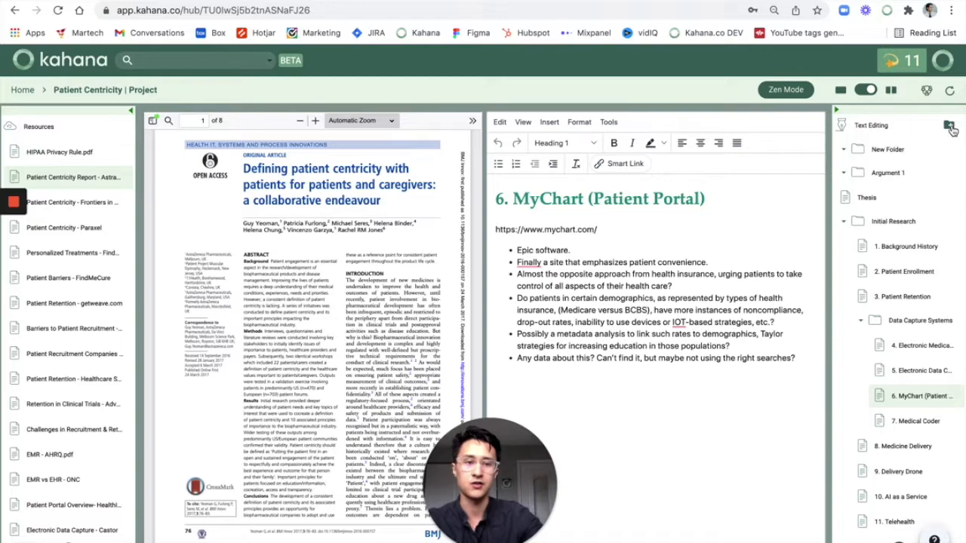
right_click(879, 155)
click(892, 163)
key(BackSpace)
key(BackSpace)
key(BackSpace)
text(ARgument)
key(BackSpace)
key(BackSpace)
key(BackSpace)
key(BackSpace)
key(BackSpace)
key(BackSpace)
text(gument 2)
key(Return)
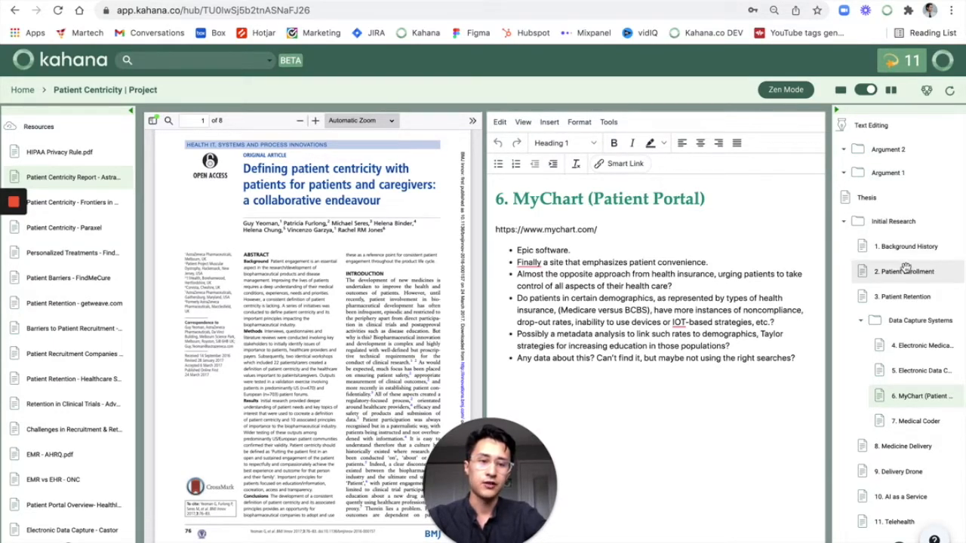
Move the Background History and Patient Enrollment notes into the Argument 2 folder, and return both to Initial Research
drag(902, 238, 912, 165)
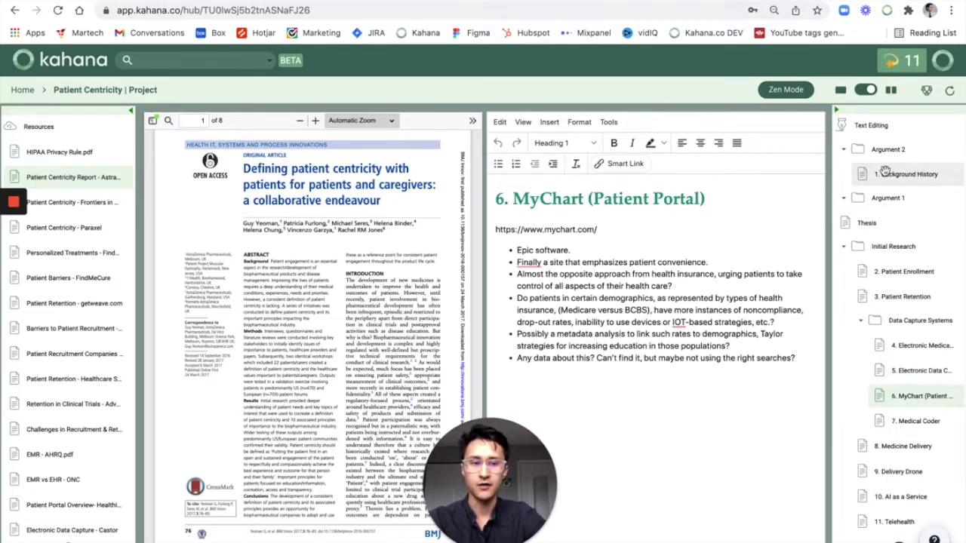
drag(892, 265, 902, 197)
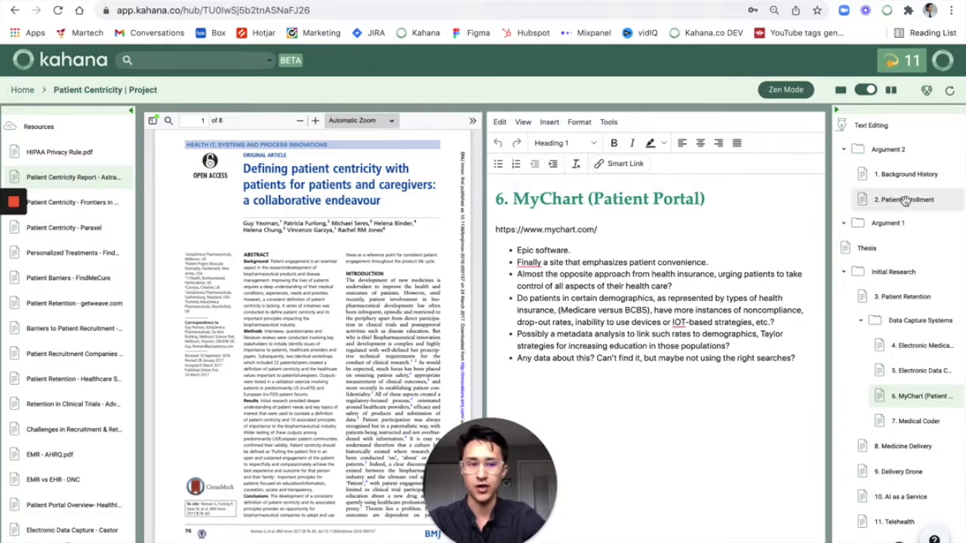
drag(902, 187, 904, 281)
drag(894, 176, 890, 272)
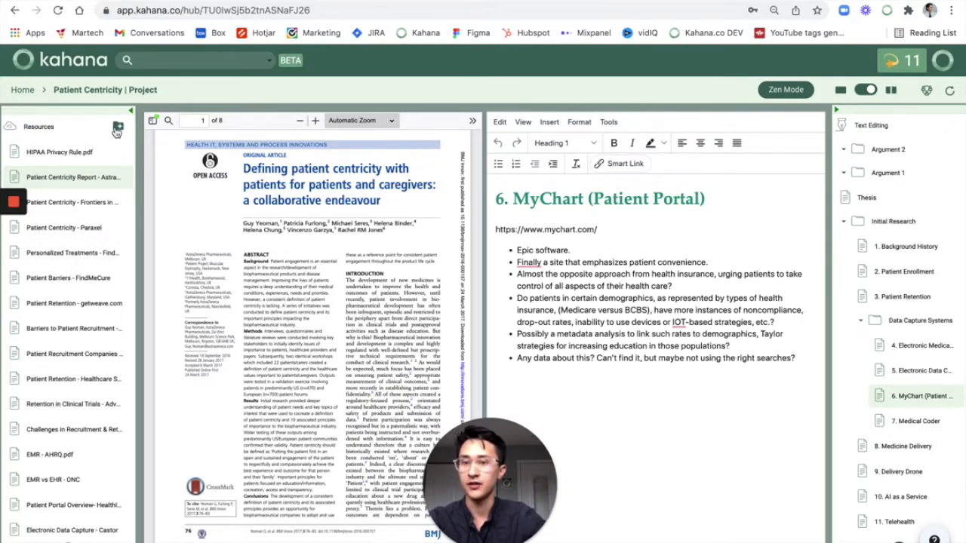
Add a new folder to Resources and rename it "HIPPA materials"
click(118, 126)
right_click(78, 146)
click(100, 157)
key(BackSpace)
key(BackSpace)
key(BackSpace)
key(BackSpace)
key(BackSpace)
key(BackSpace)
key(BackSpace)
key(BackSpace)
key(BackSpace)
key(BackSpace)
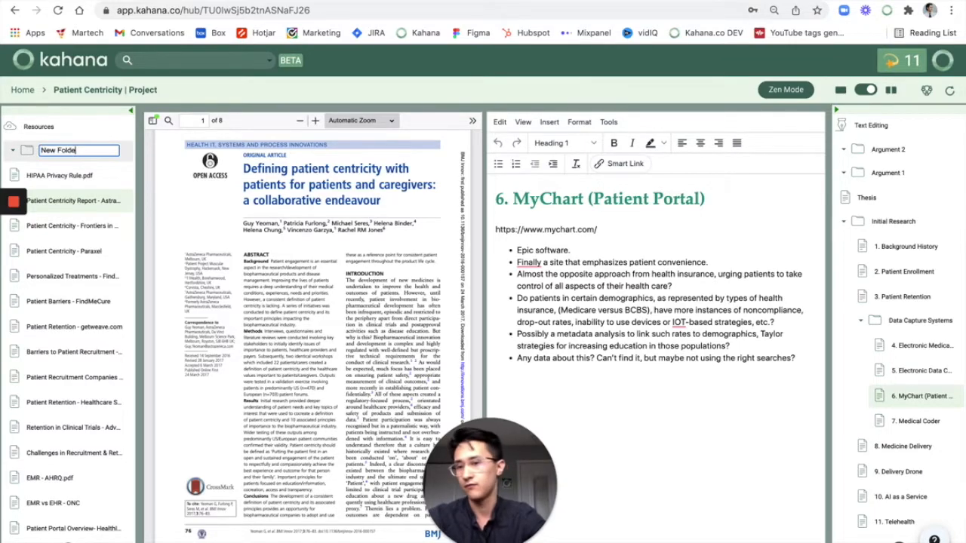
text(hi)
key(BackSpace)
key(BackSpace)
text(HIPPA MA)
key(BackSpace)
key(BackSpace)
text(materaial)
key(BackSpace)
key(BackSpace)
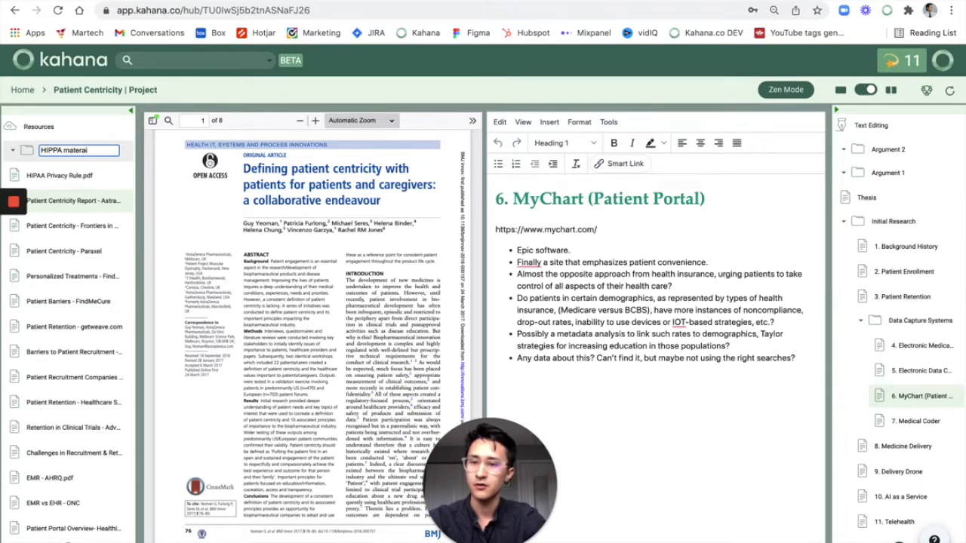
key(BackSpace)
key(BackSpace)
text(ials)
key(Return)
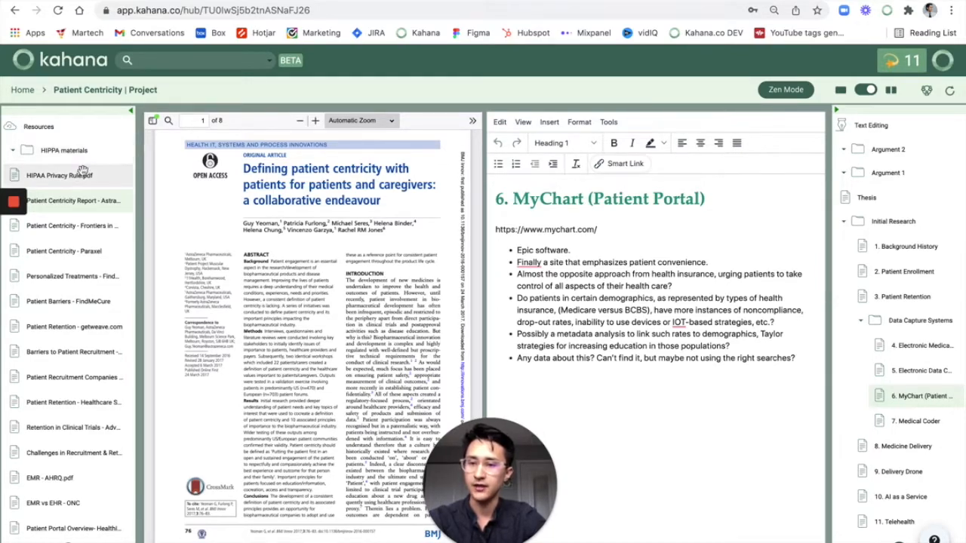
Move HIPAA Privacy Rule.pdf into the HIPPA materials folder and collapse that folder
mouse_move(77, 174)
mouse_down()
mouse_move(99, 173)
mouse_move(77, 177)
mouse_move(75, 160)
mouse_move(92, 176)
mouse_up()
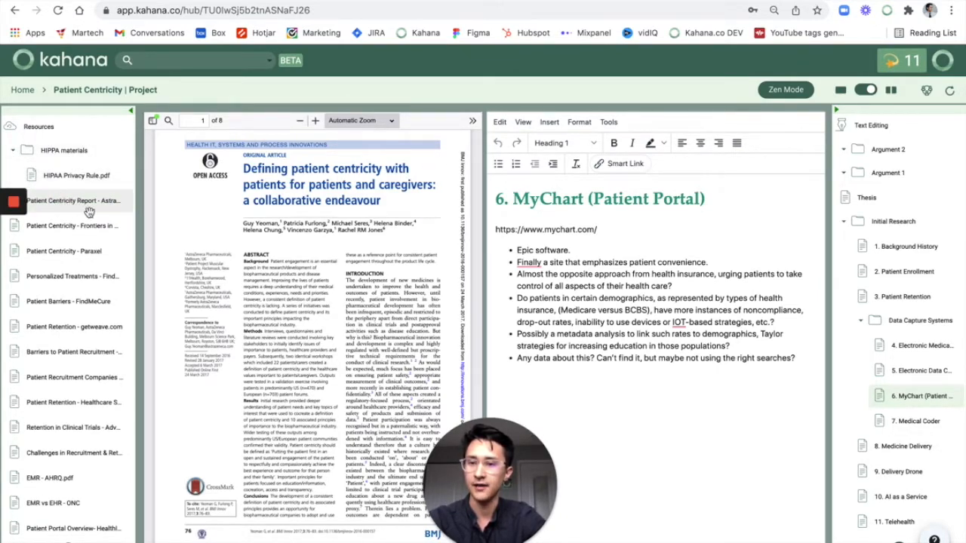
click(14, 154)
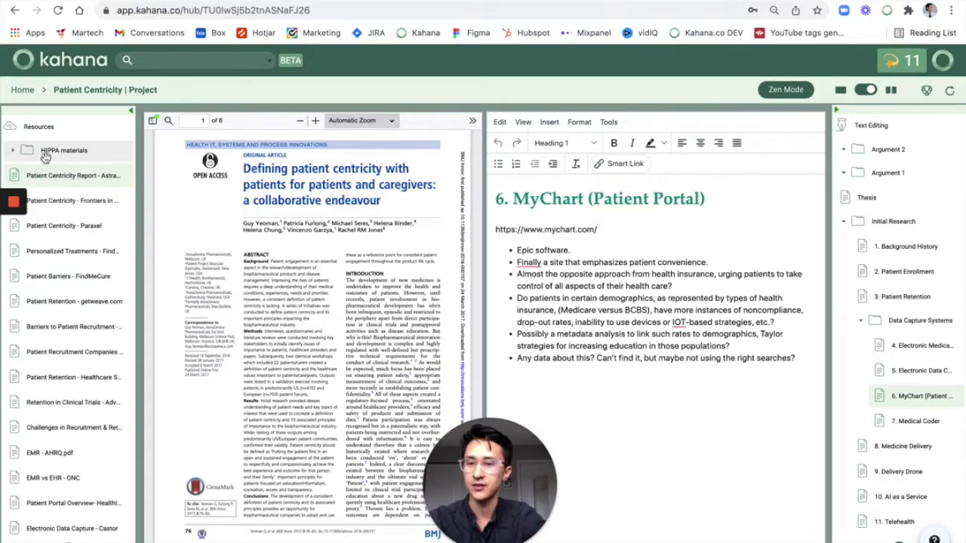
click(844, 222)
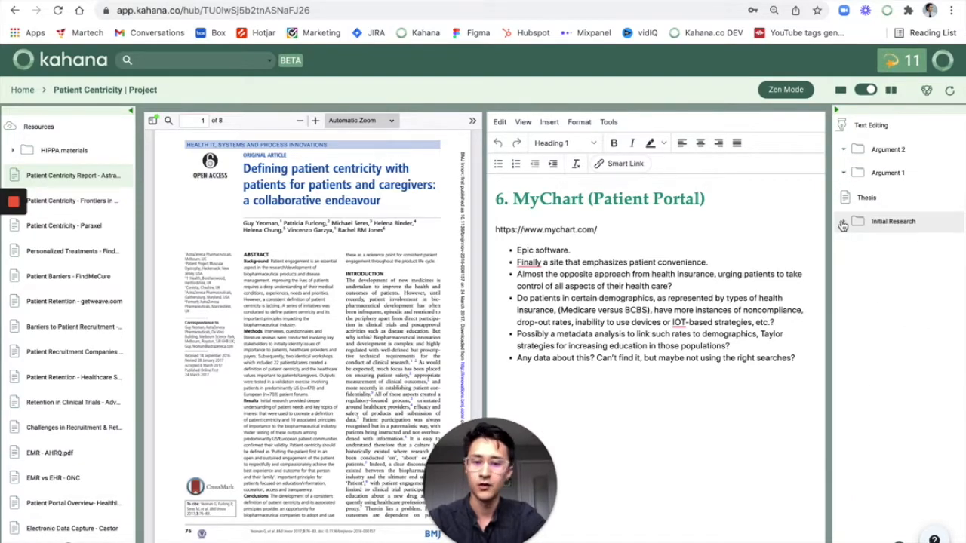
click(844, 223)
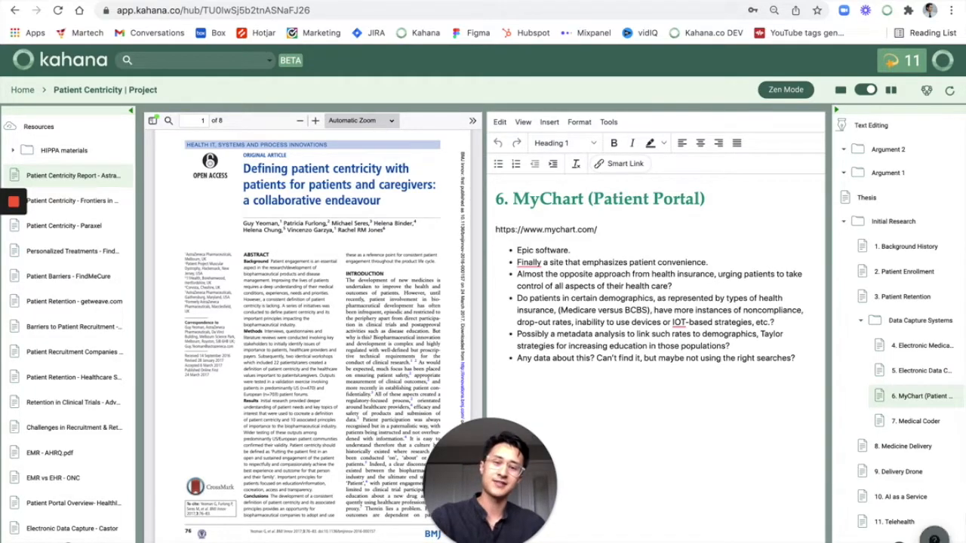
Hide both side lists to widen the report and note, and bring back only the notes list
click(837, 111)
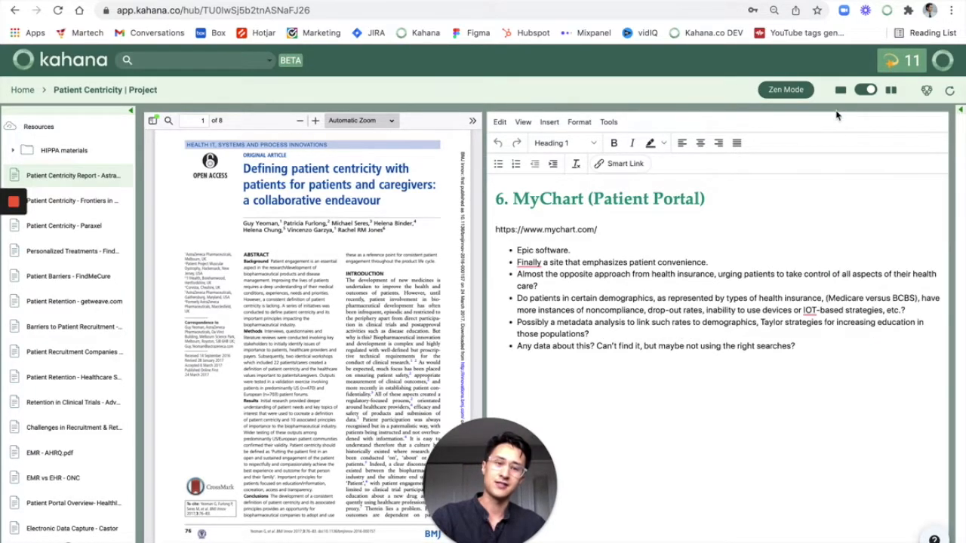
click(131, 112)
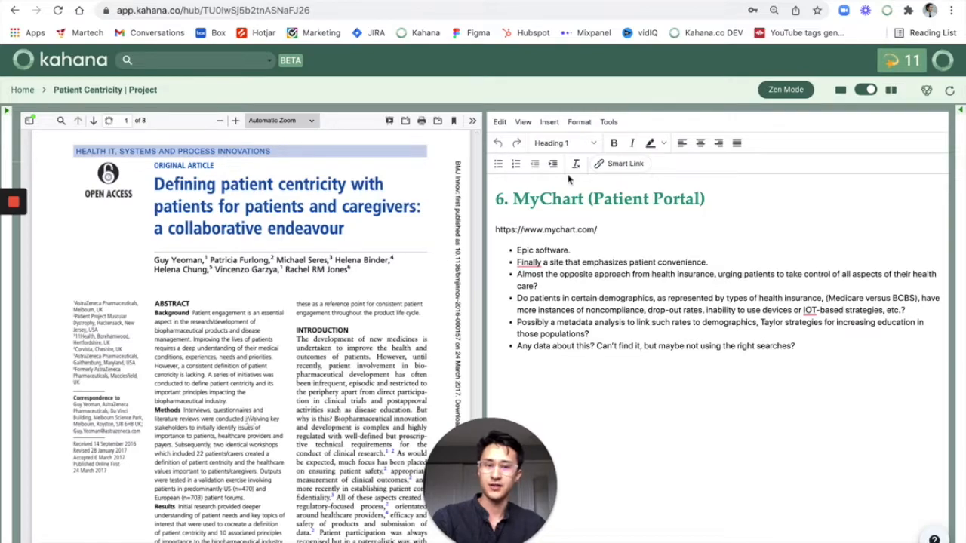
click(960, 110)
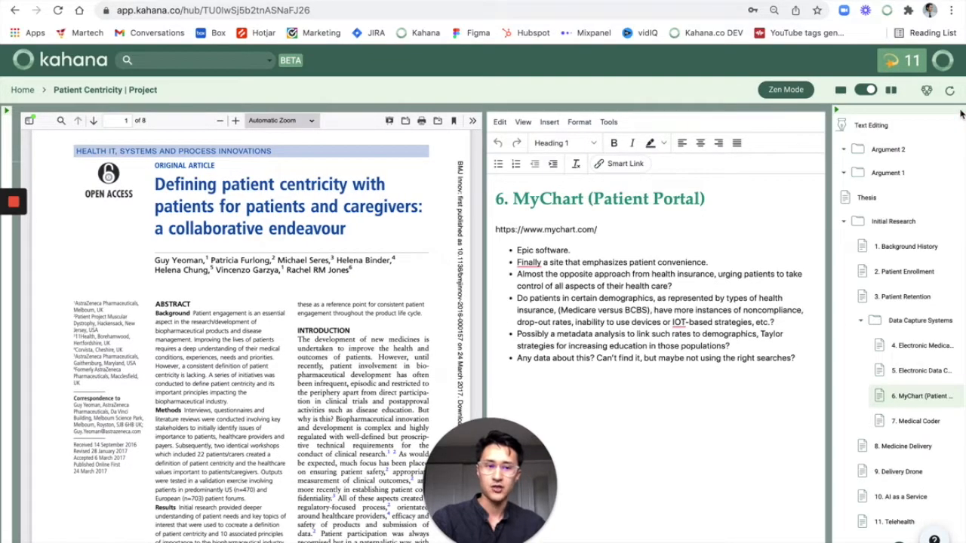
Open the Thesis note and place the cursor below its "[Thesis goes here]" heading
scroll(903, 320, down, 1)
scroll(903, 320, up, 1)
click(888, 197)
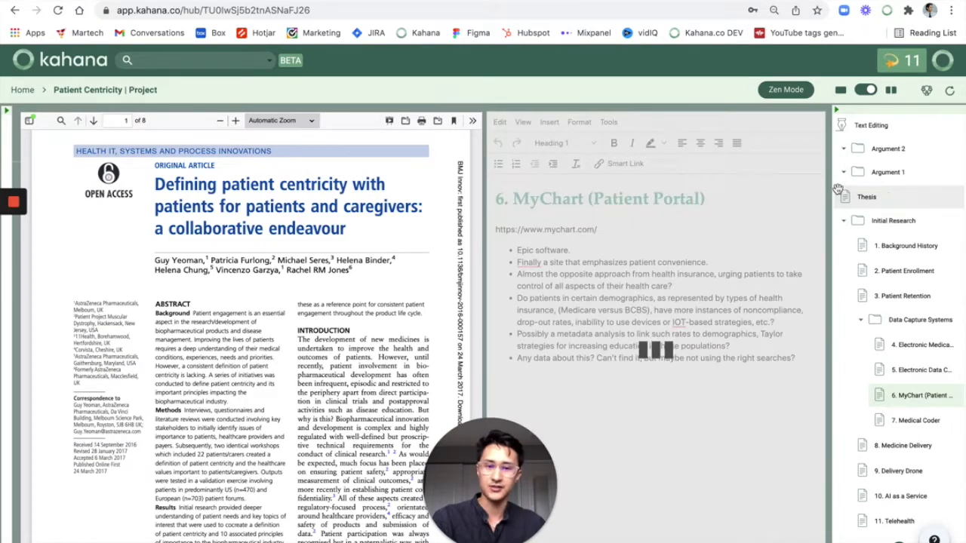
click(678, 219)
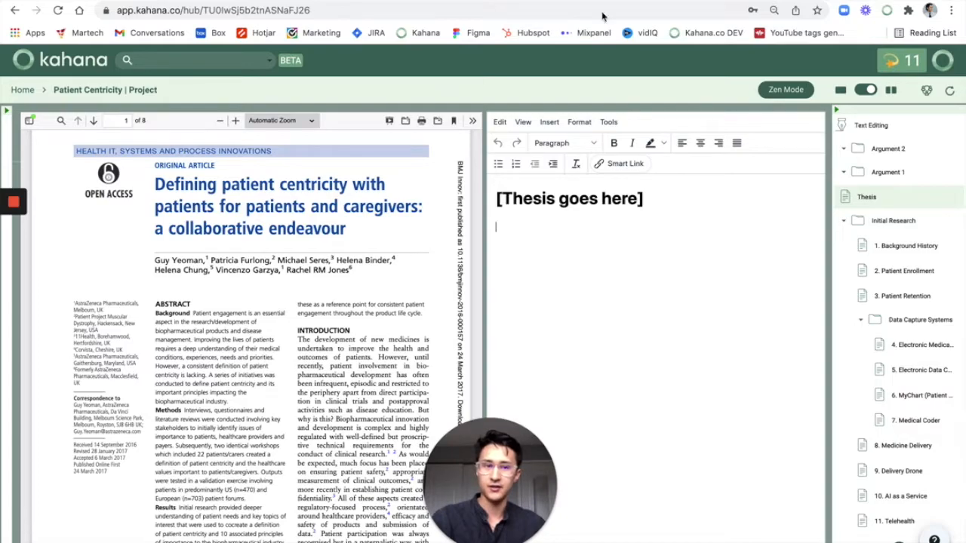
Try Zen Mode with the Resources list shown and the cursor in the Thesis note, and leave it again
click(768, 90)
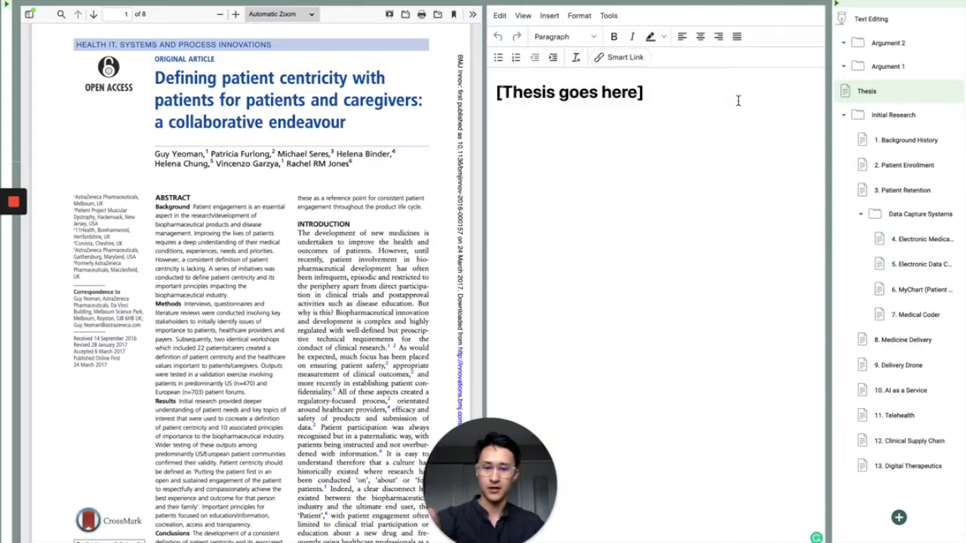
click(5, 6)
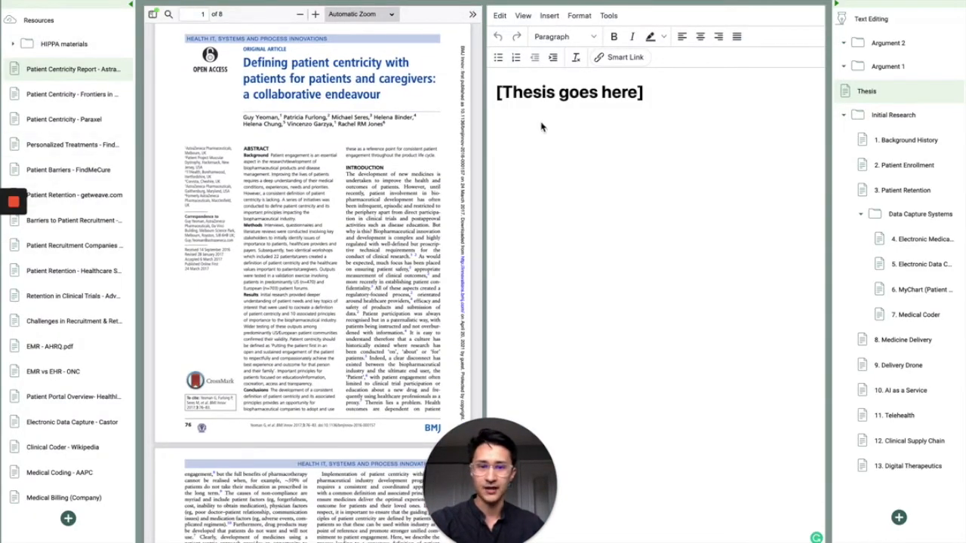
click(542, 123)
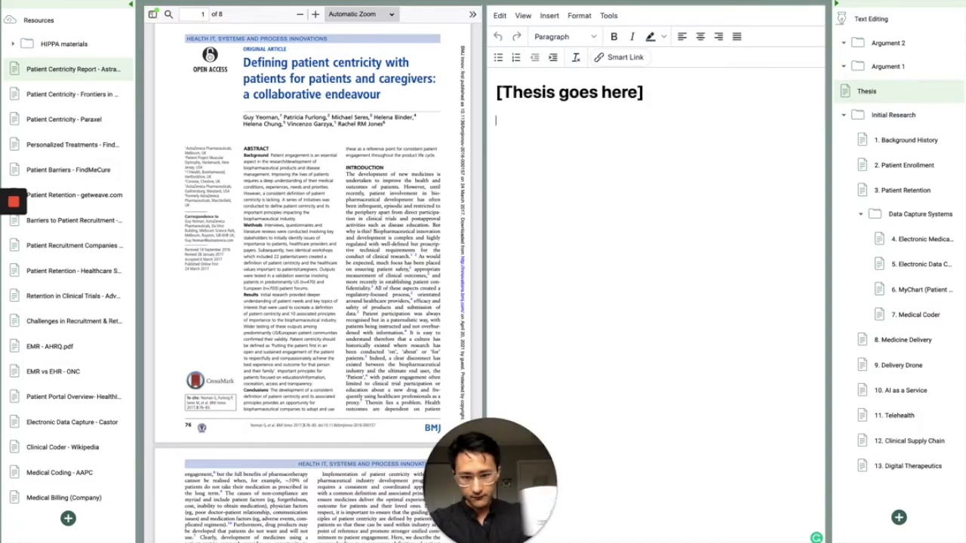
key(Escape)
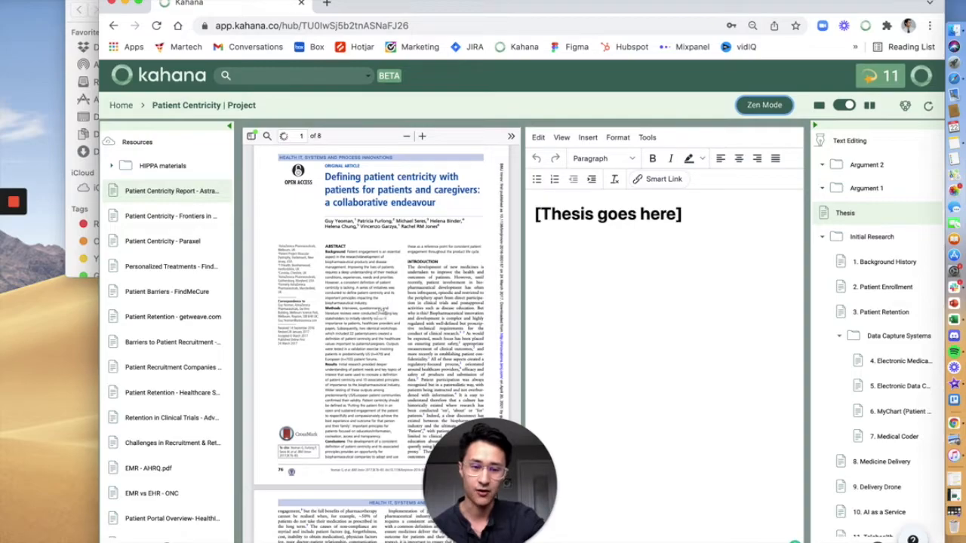
Enlarge the browser window and view the Background History, Patient Enrollment and Patient Retention notes, reading on to Barriers to Subject Retention
click(894, 261)
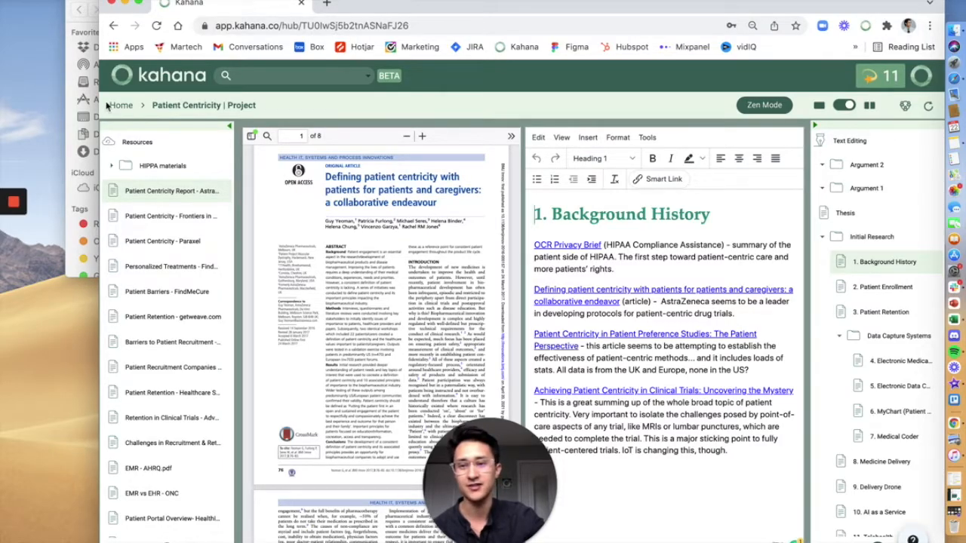
click(138, 4)
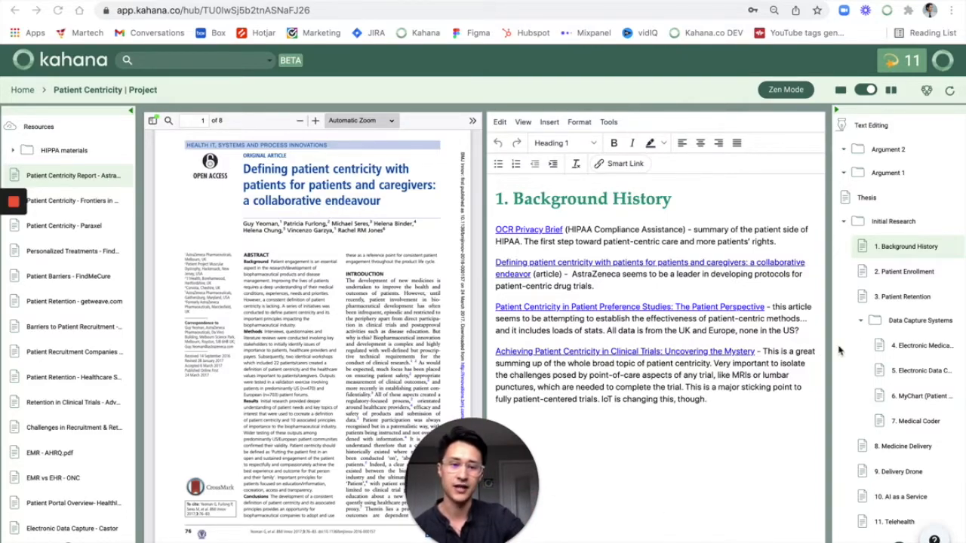
click(891, 270)
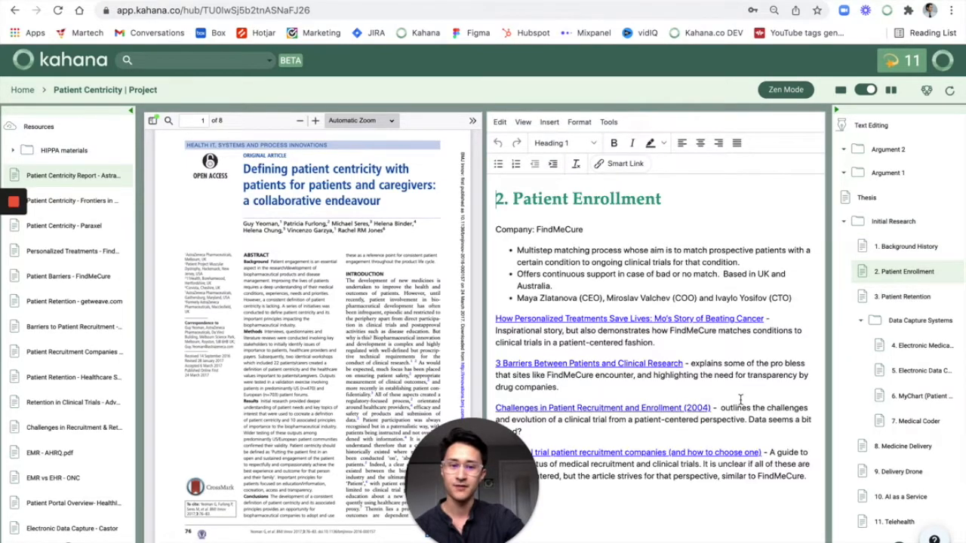
click(908, 298)
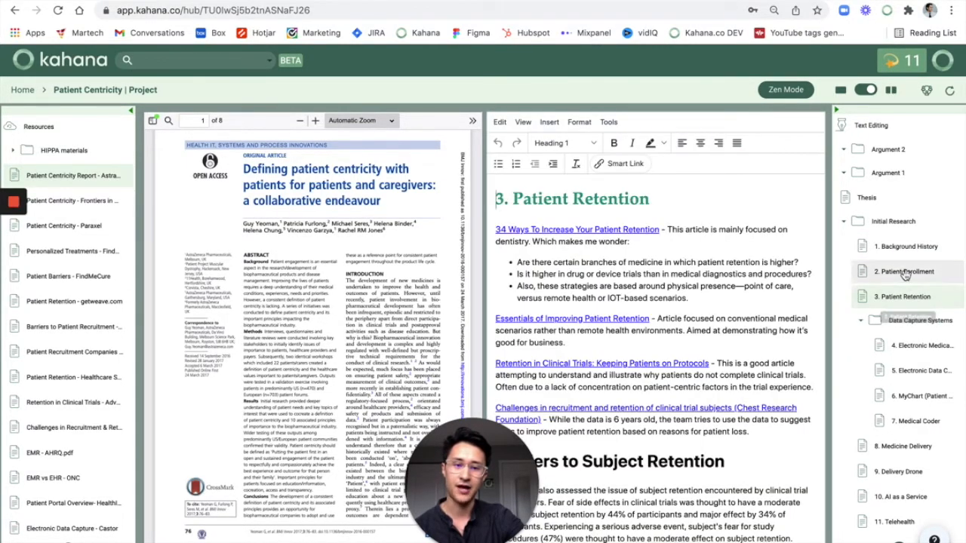
scroll(684, 485, down, 5)
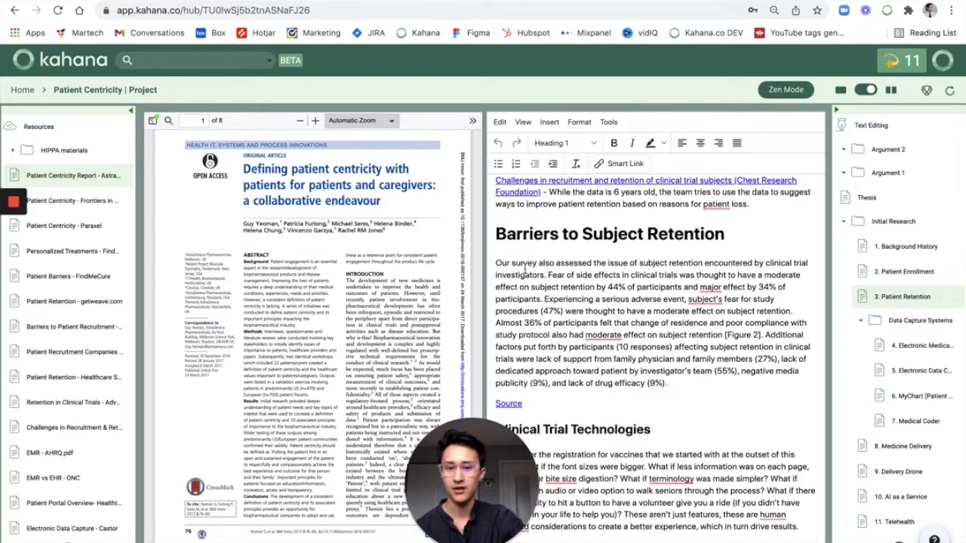
Look over the installed browser extensions and check Grammarly's tone detector for the Patient Retention note
click(908, 9)
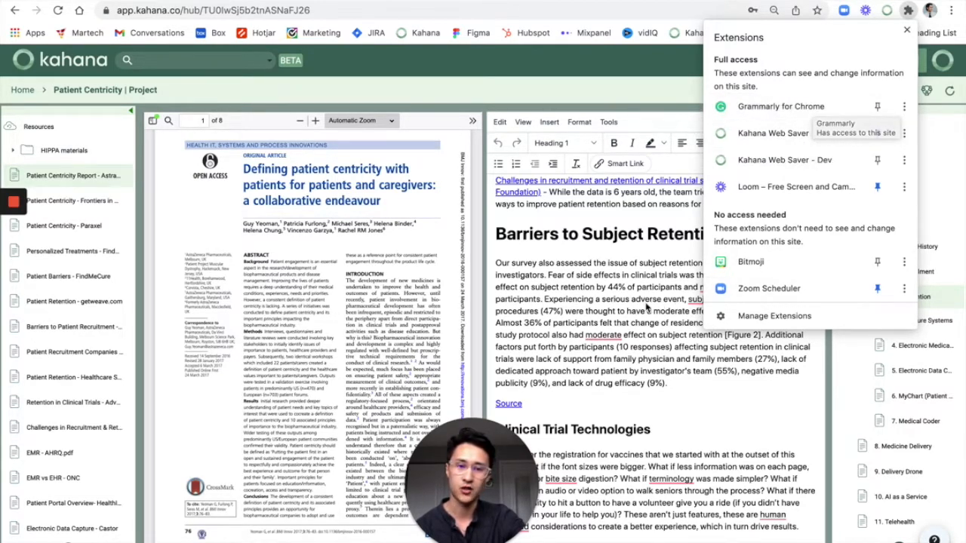
click(724, 395)
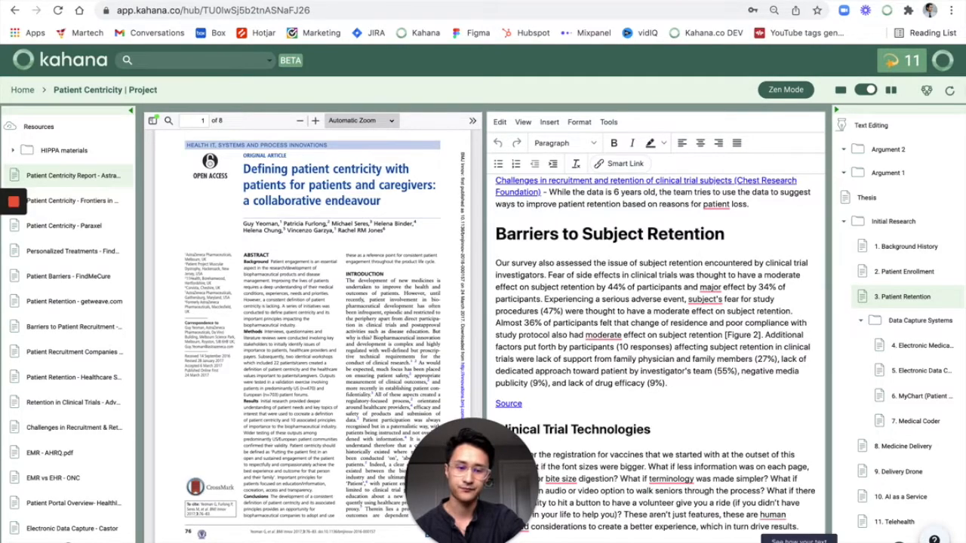
click(799, 542)
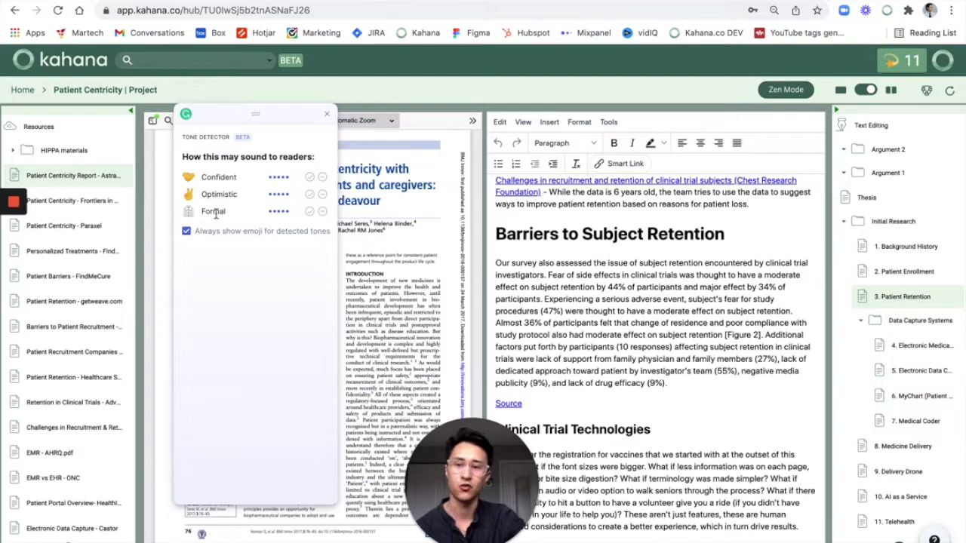
click(327, 114)
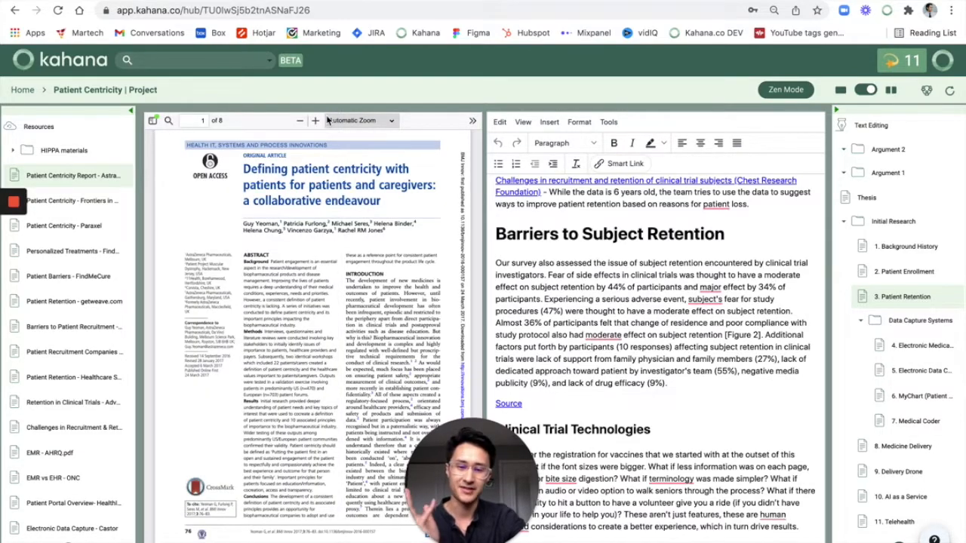
Accept Grammarly's article correction "a major" in the Barriers to Subject Retention paragraph
mouse_move(710, 287)
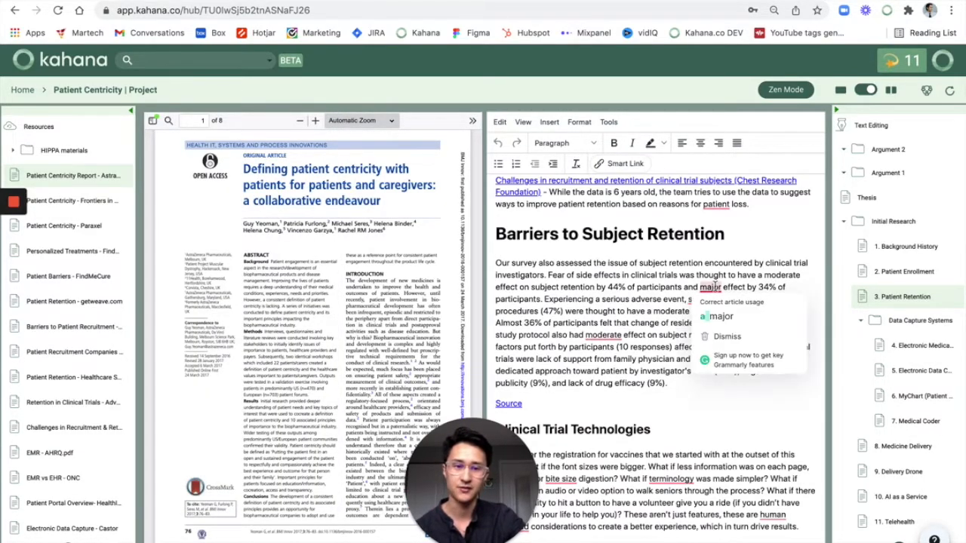
click(726, 316)
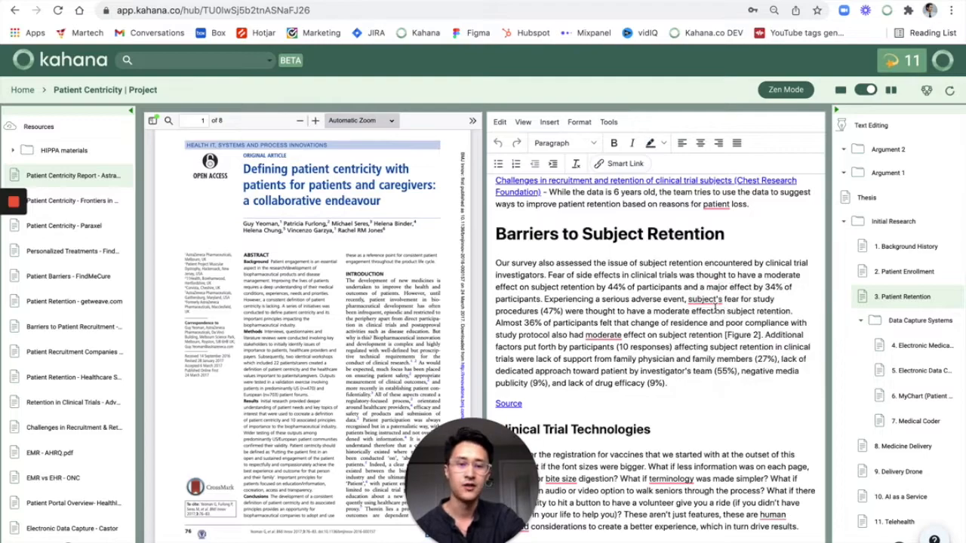
Accept Grammarly's corrections "the patient", "subjects'" and "a moderate" in the Patient Retention note
mouse_move(711, 214)
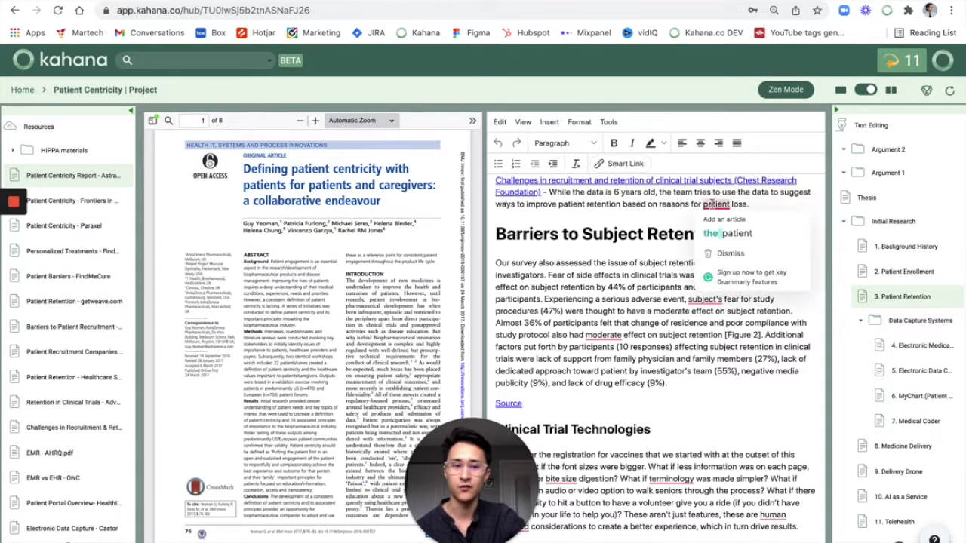
click(724, 230)
mouse_move(700, 299)
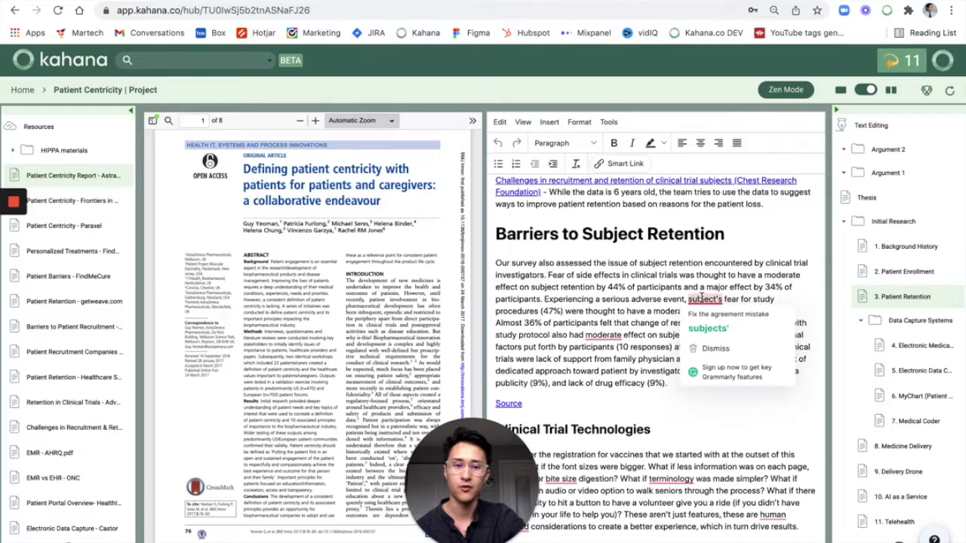
click(714, 315)
mouse_move(615, 335)
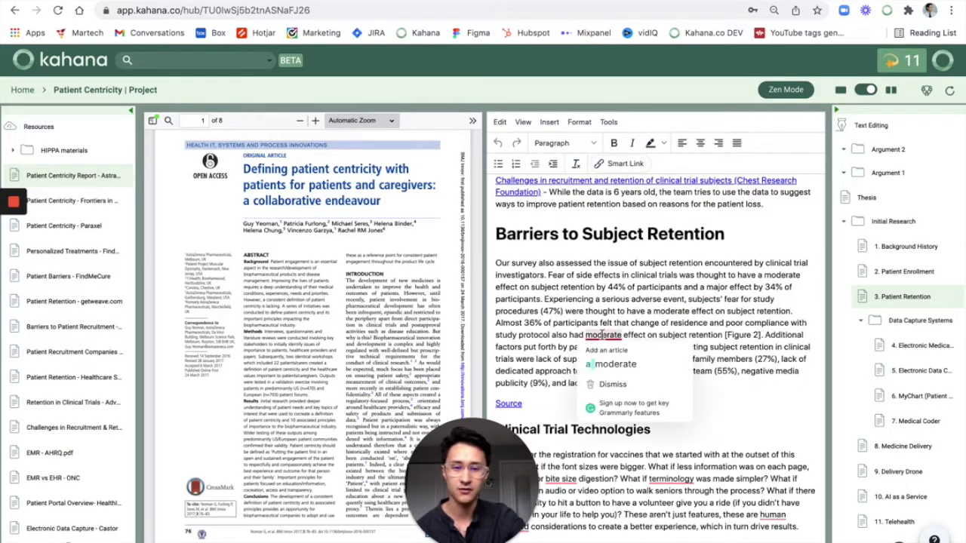
click(613, 357)
Accept Grammarly's corrections "the terminology", "human-centered" and "bite-size" in the Clinical Trial Technologies paragraph
scroll(655, 428, down, 1)
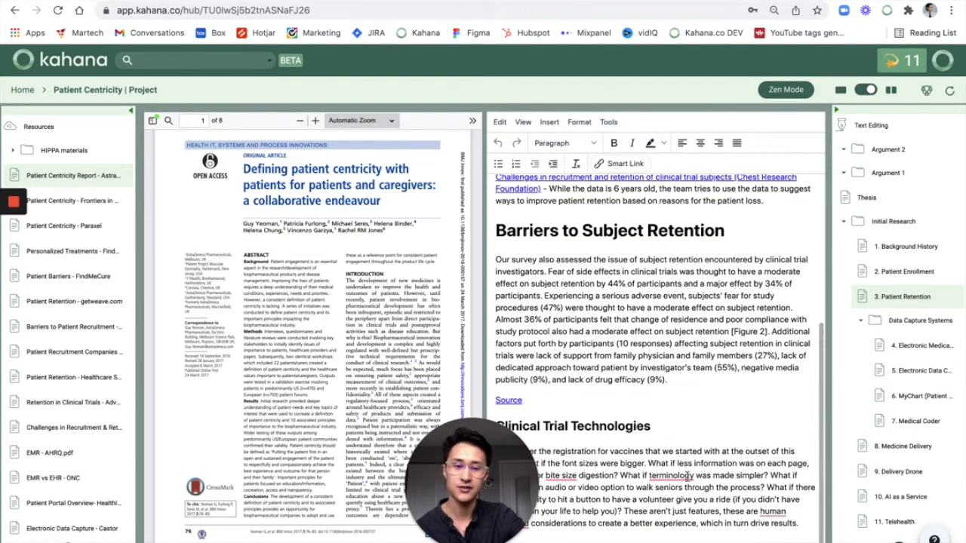
mouse_move(671, 475)
click(685, 501)
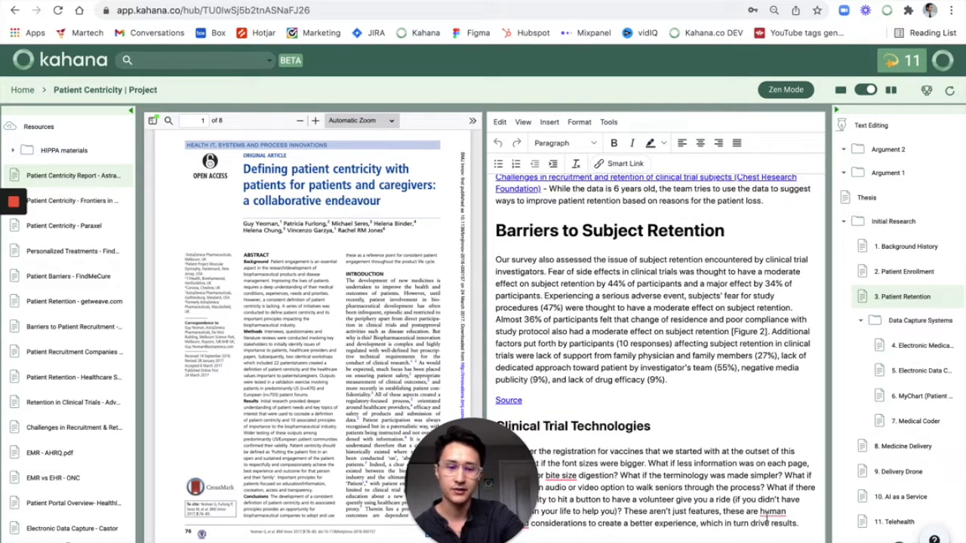
mouse_move(771, 513)
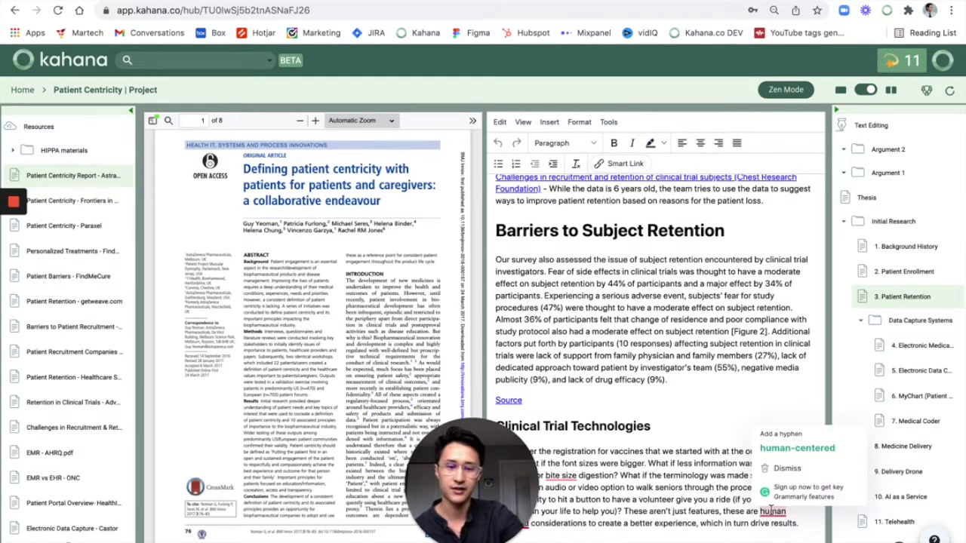
click(781, 447)
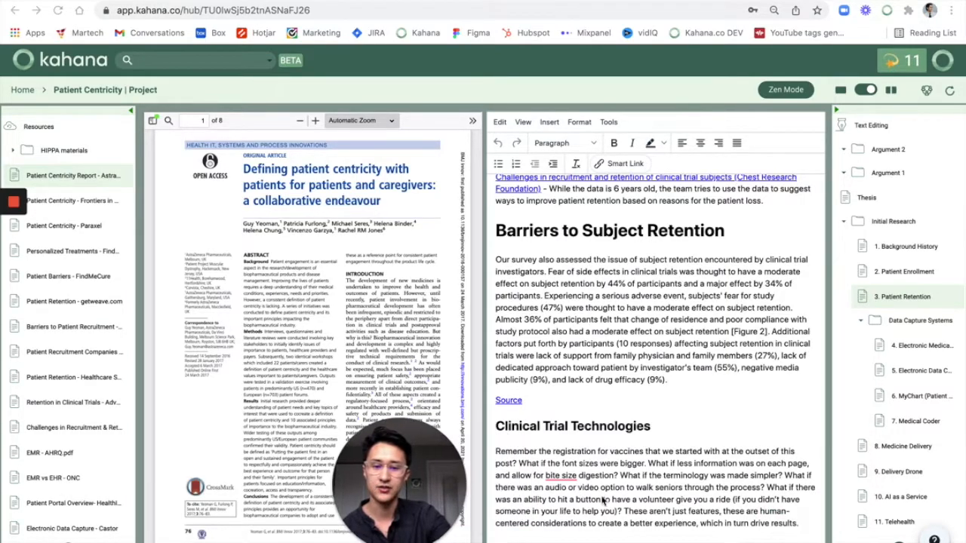
mouse_move(556, 479)
click(578, 491)
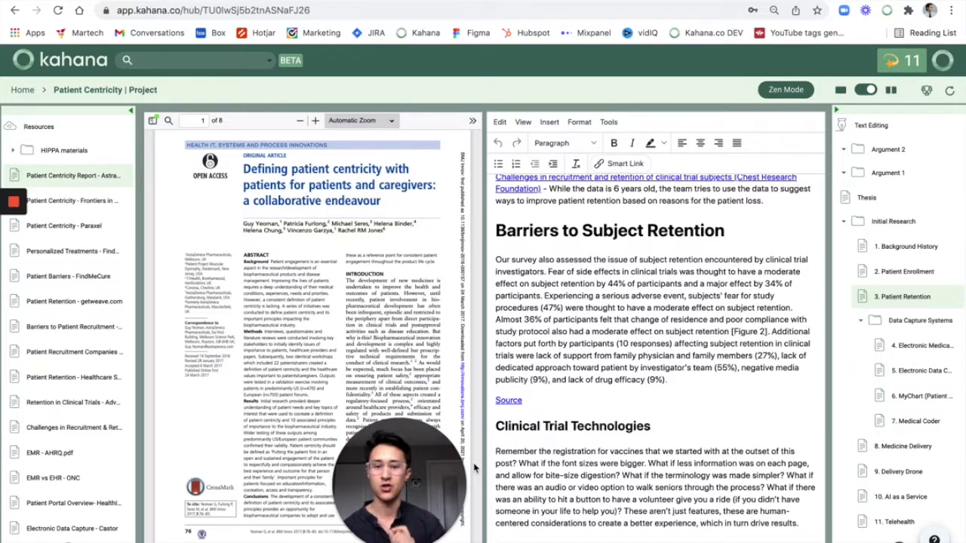
Open the note's linked articles "34 Ways To Increase Your Patient Retention" and "Essentials of Improving Patient Retention" beside the text
scroll(528, 242, up, 5)
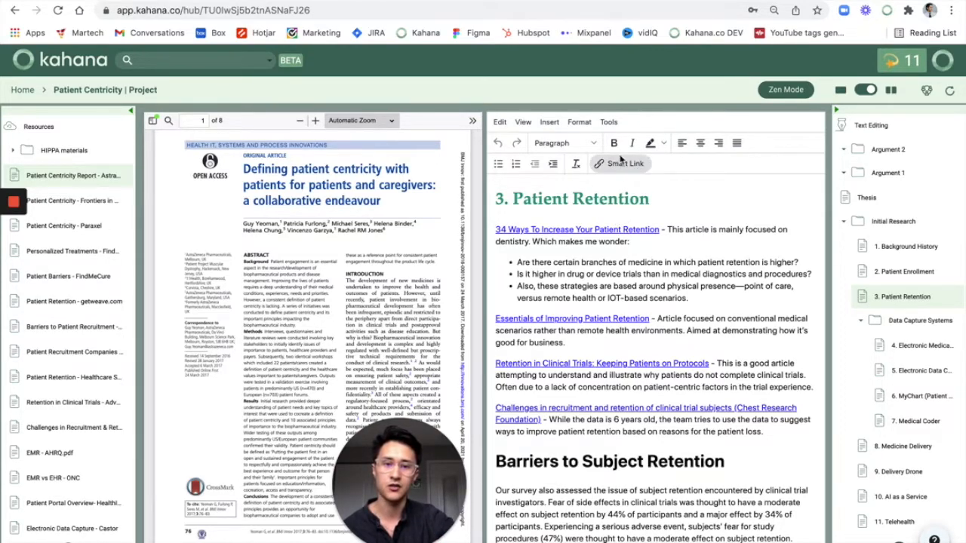
right_click(611, 232)
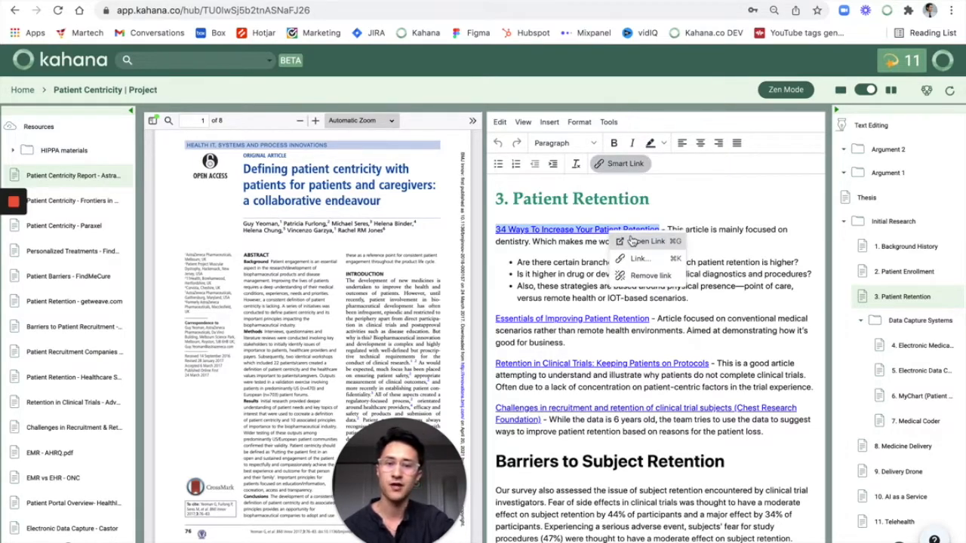
click(632, 241)
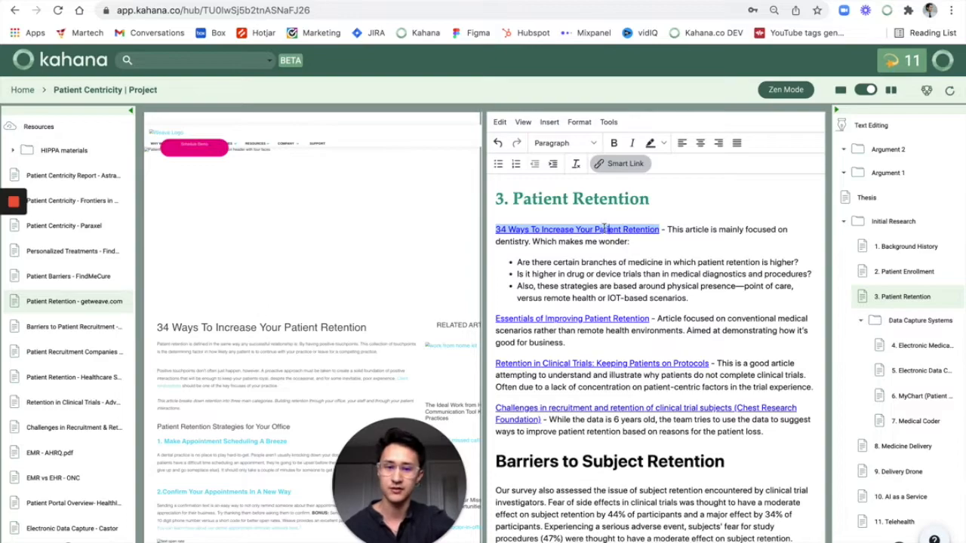
click(601, 320)
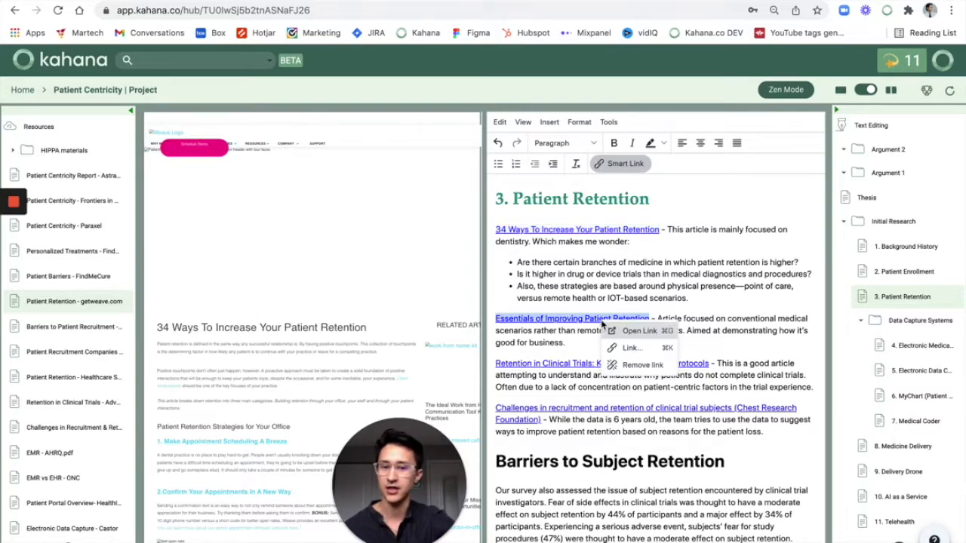
click(638, 332)
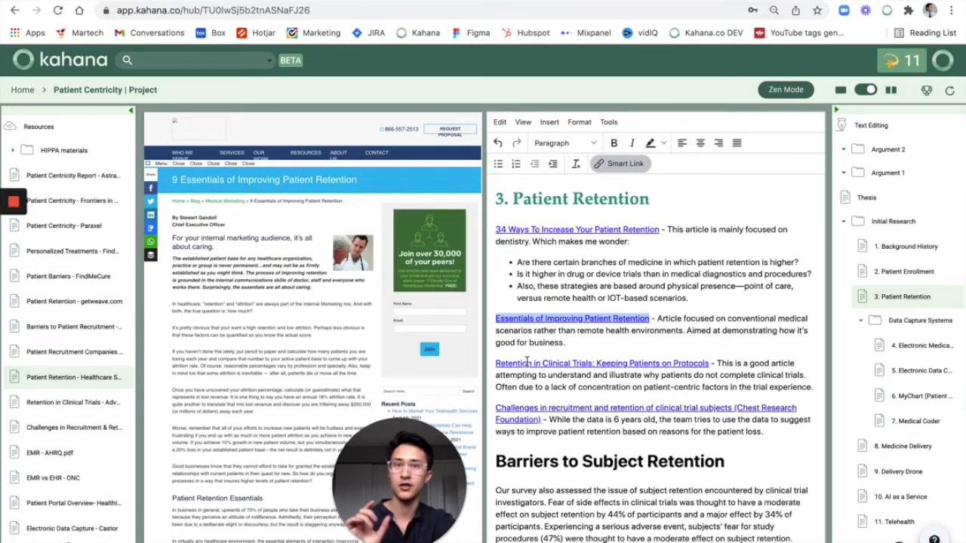
Open the linked article "Retention in Clinical Trials: Keeping Patients on Protocols" and read its infographic down to the patient survey comparison
click(526, 362)
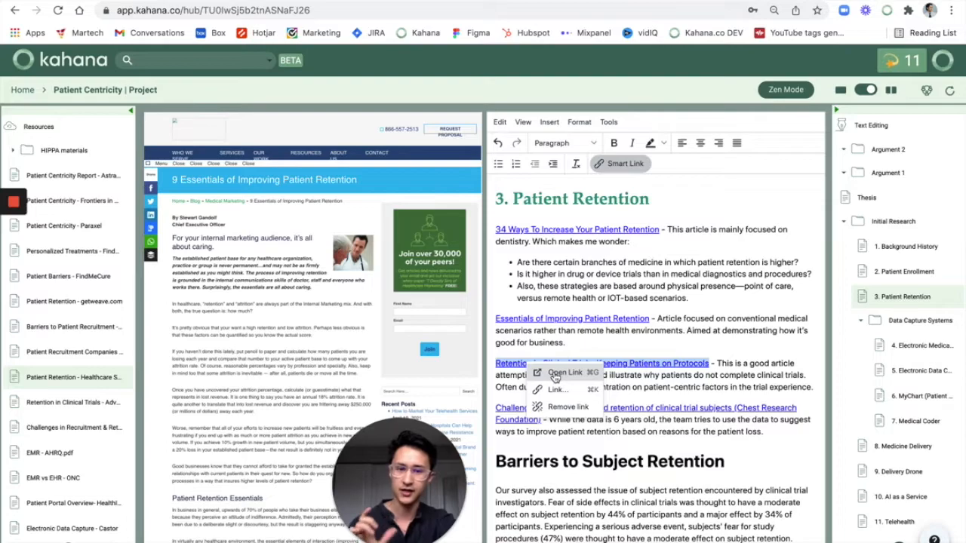
click(557, 374)
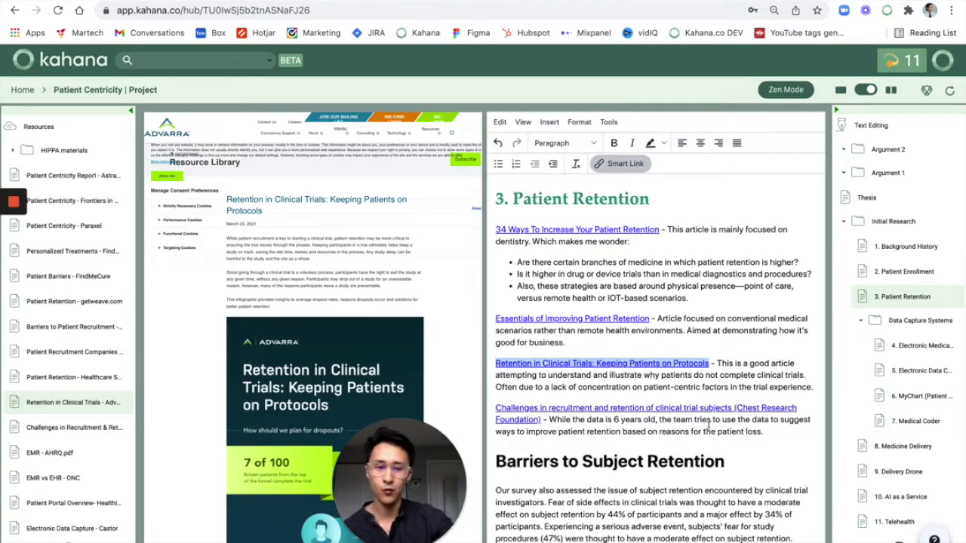
scroll(695, 416, down, 2)
scroll(695, 415, down, 1)
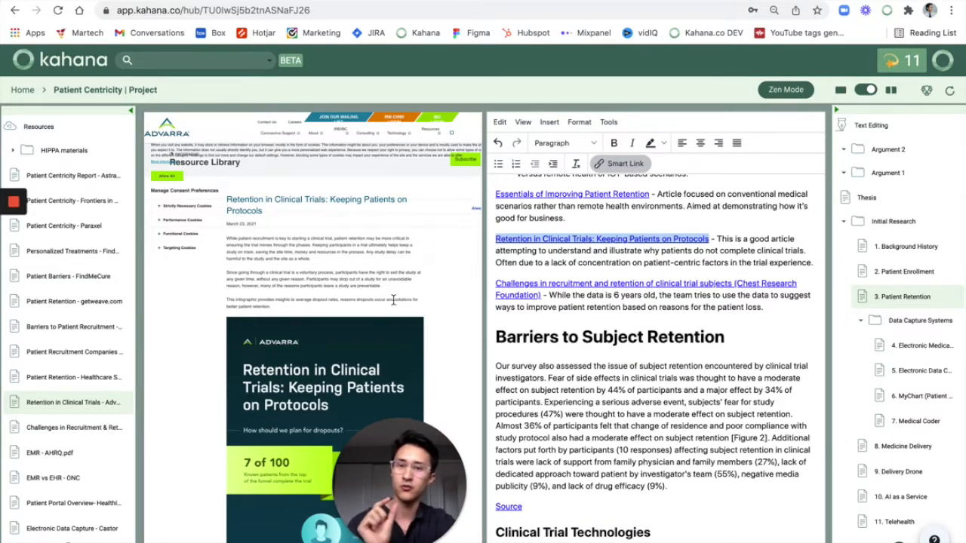
scroll(386, 317, down, 10)
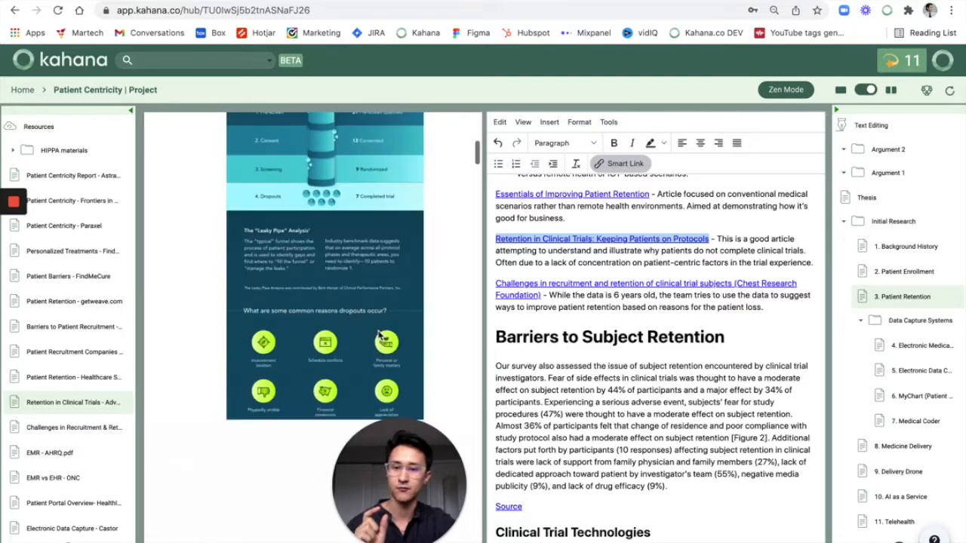
scroll(381, 337, down, 4)
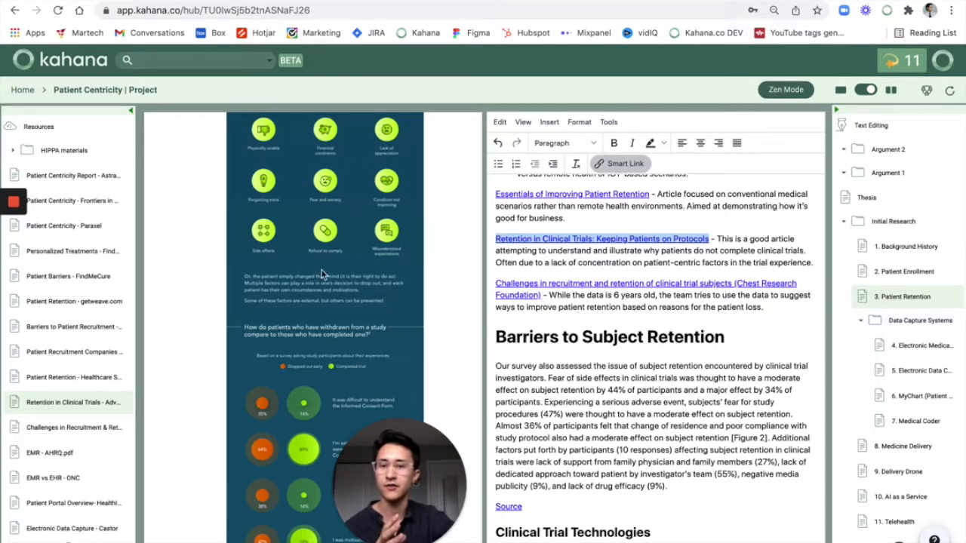
scroll(294, 296, down, 1)
scroll(294, 296, down, 1)
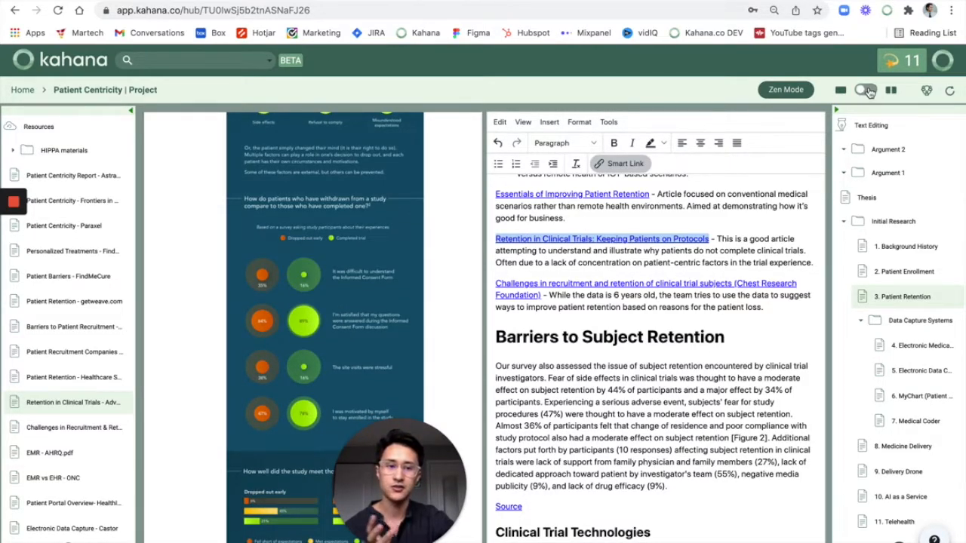
Try the single-pane view of the resource, then return to the split view with the Background History note open
click(867, 91)
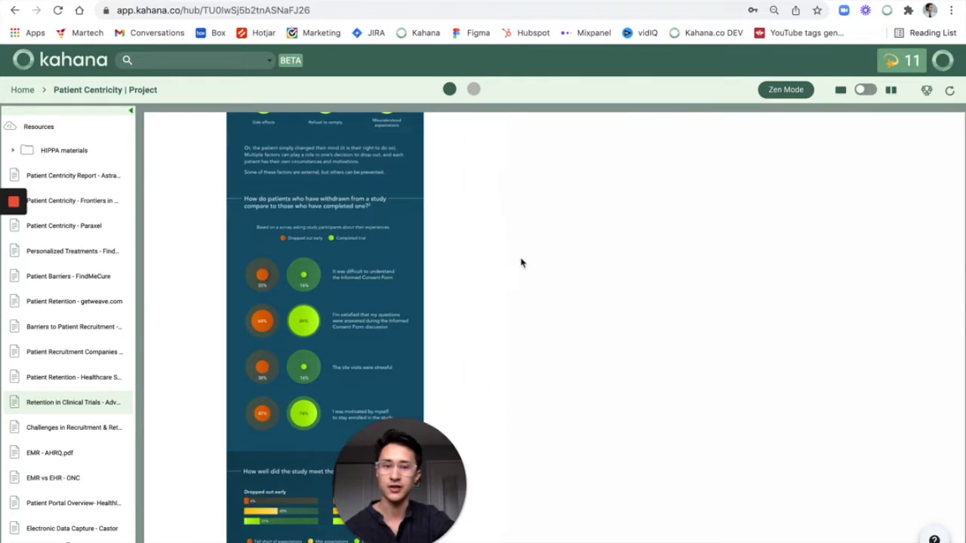
click(868, 91)
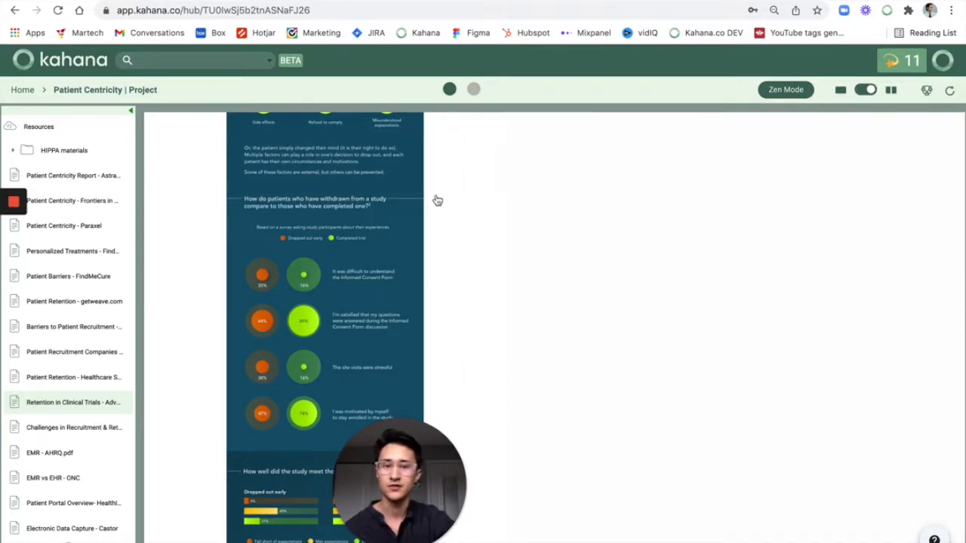
click(913, 247)
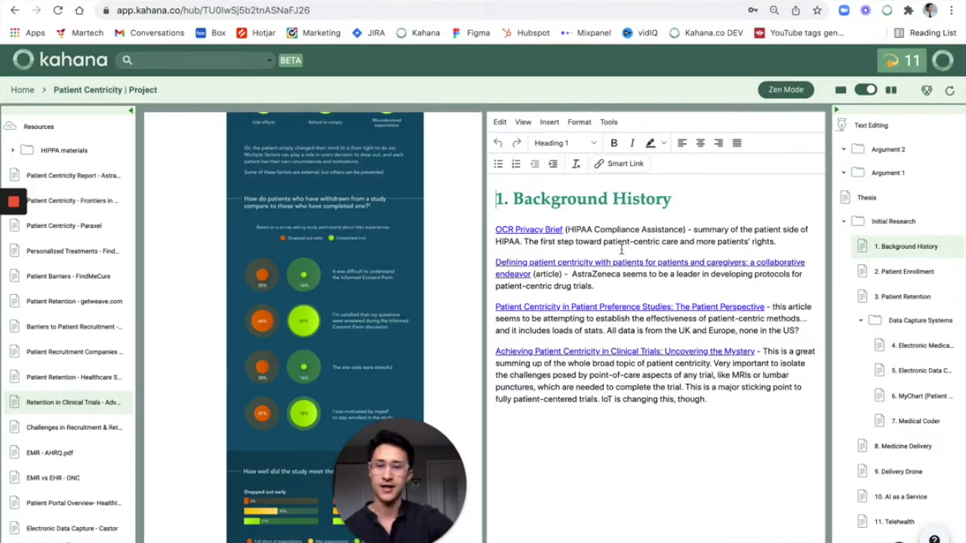
Look over the Writing Hubs on the home page and reopen the Patient Centricity project hub
click(22, 92)
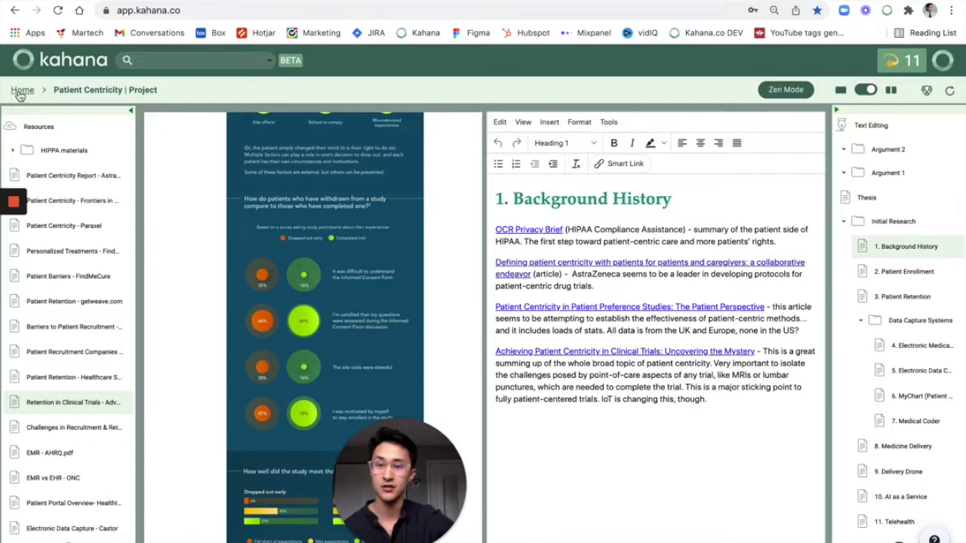
scroll(337, 287, down, 3)
scroll(358, 360, up, 2)
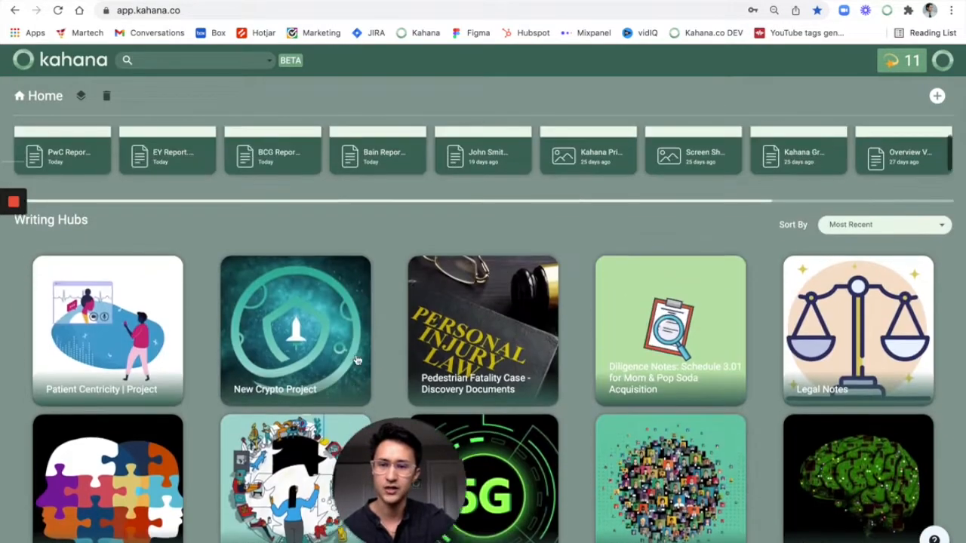
click(136, 354)
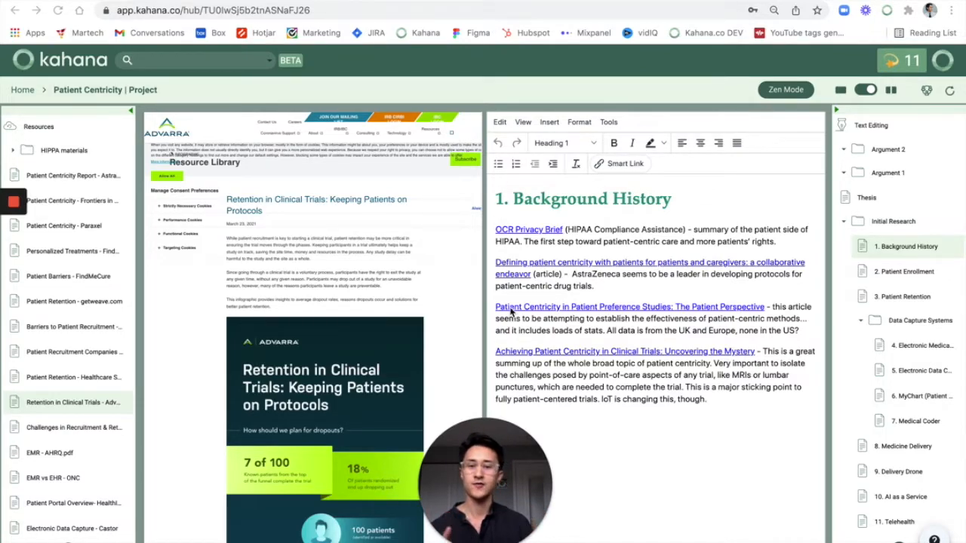
Copy the view-only sharing link of the Patient Centricity hub and close the sharing window
click(926, 90)
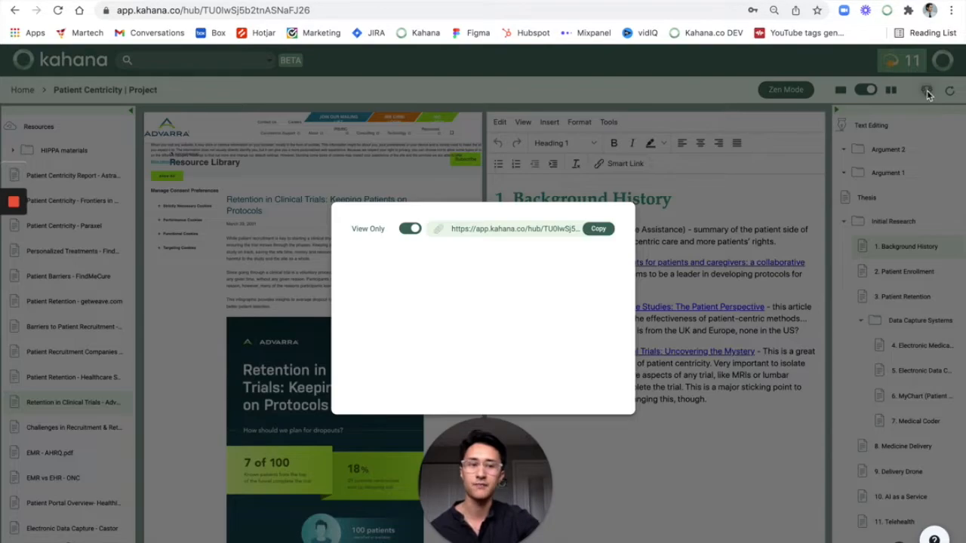
click(599, 232)
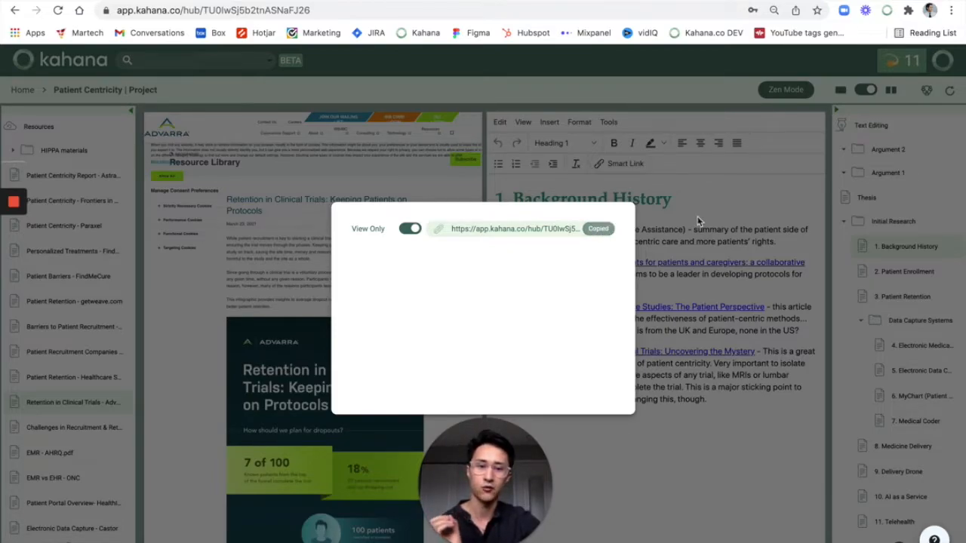
click(739, 227)
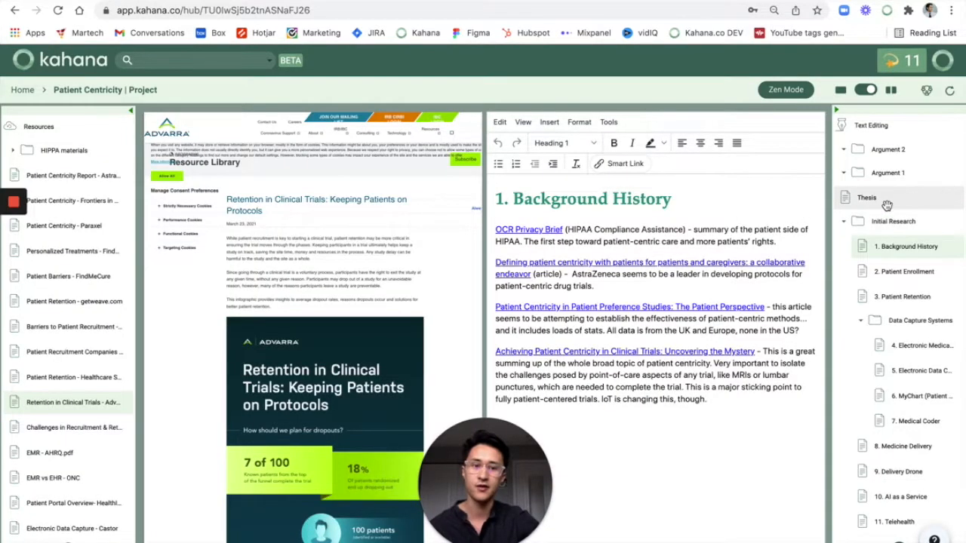
Open the Thesis note and copy the hub's view-only sharing link again from there
click(886, 204)
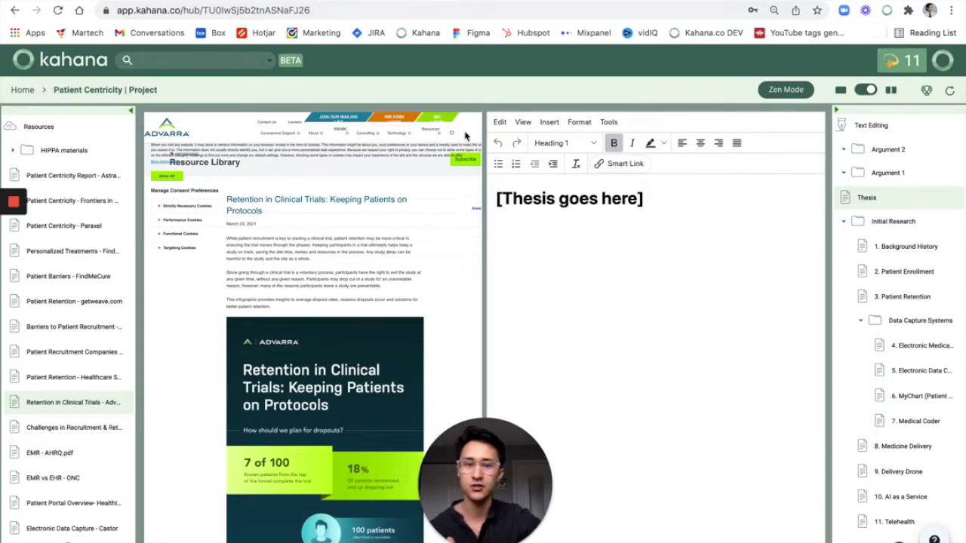
click(927, 91)
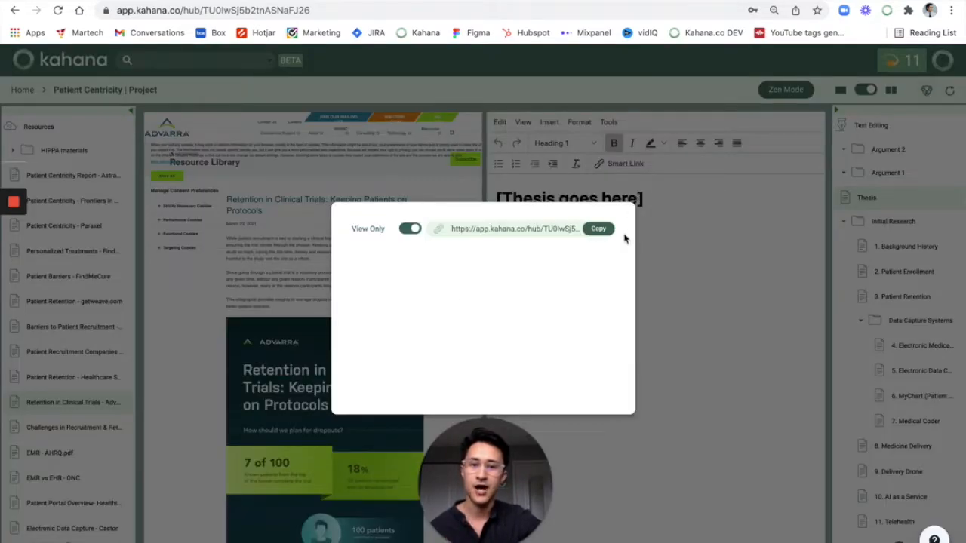
click(598, 229)
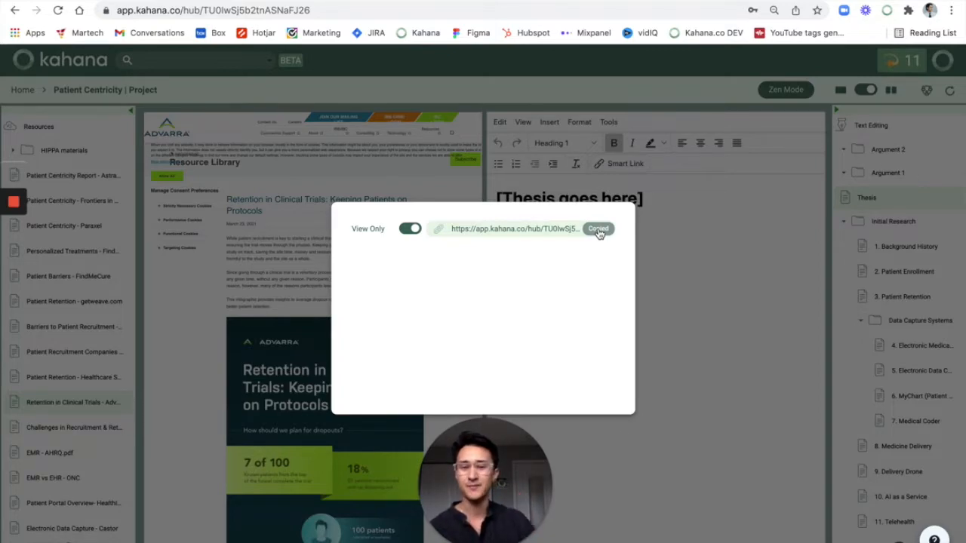
click(748, 266)
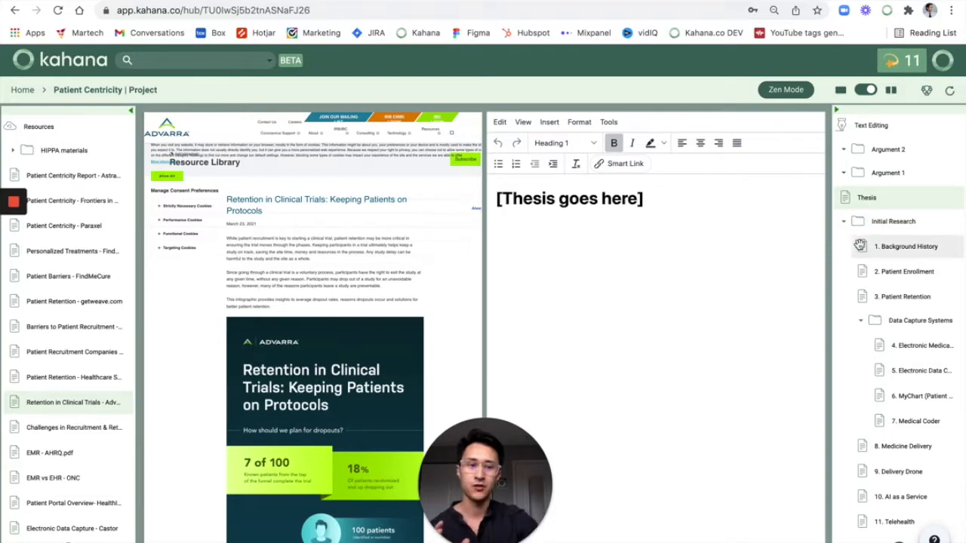
Return to the Background History note in the Initial Research folder
click(890, 248)
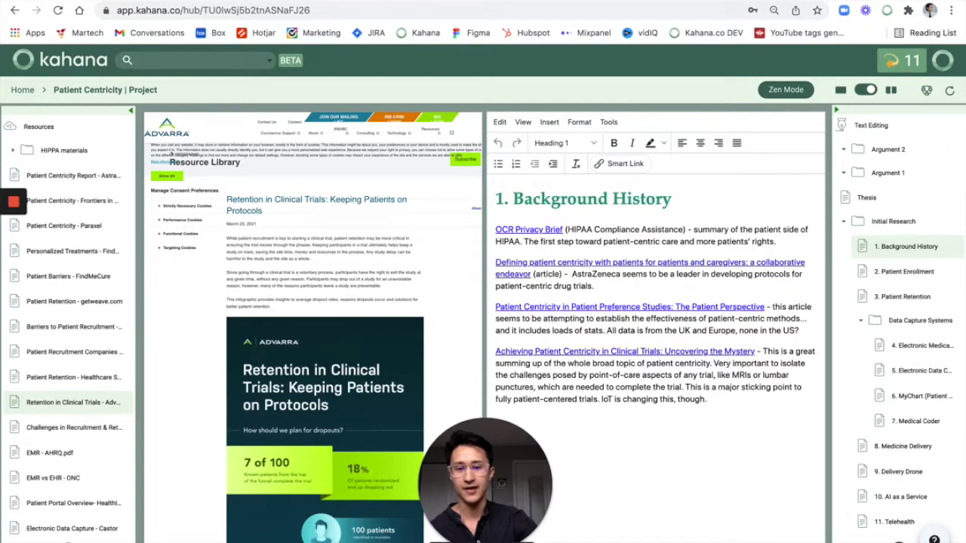
click(488, 523)
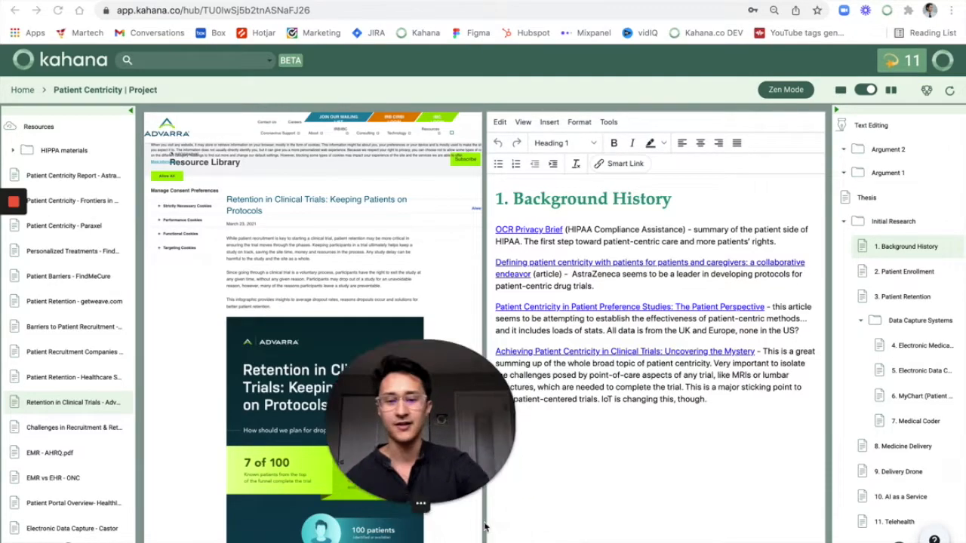